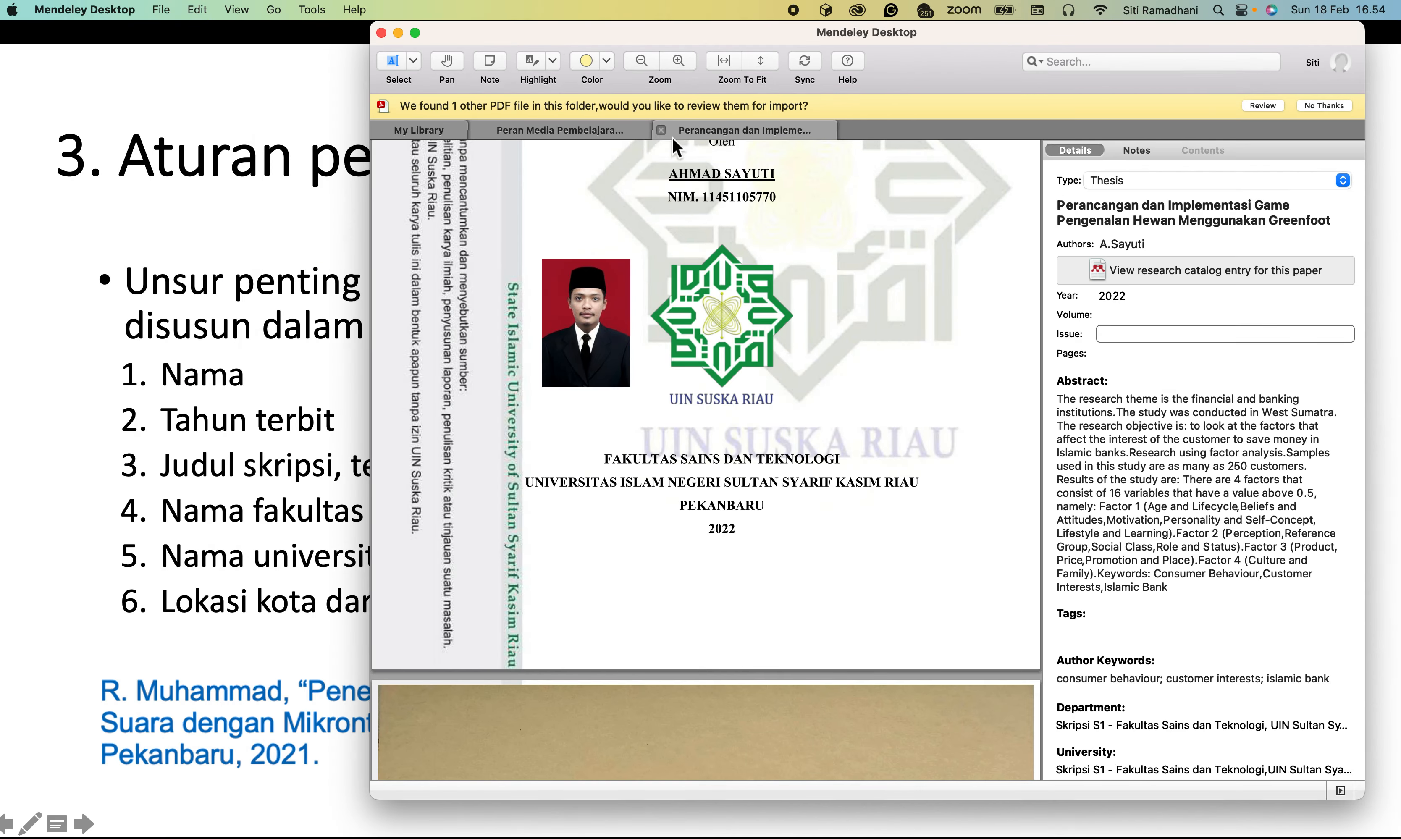
Close both open PDF documents in Mendeley and switch to the Finder folder REFERENSI PENELTIAN 1
left_click(661, 129)
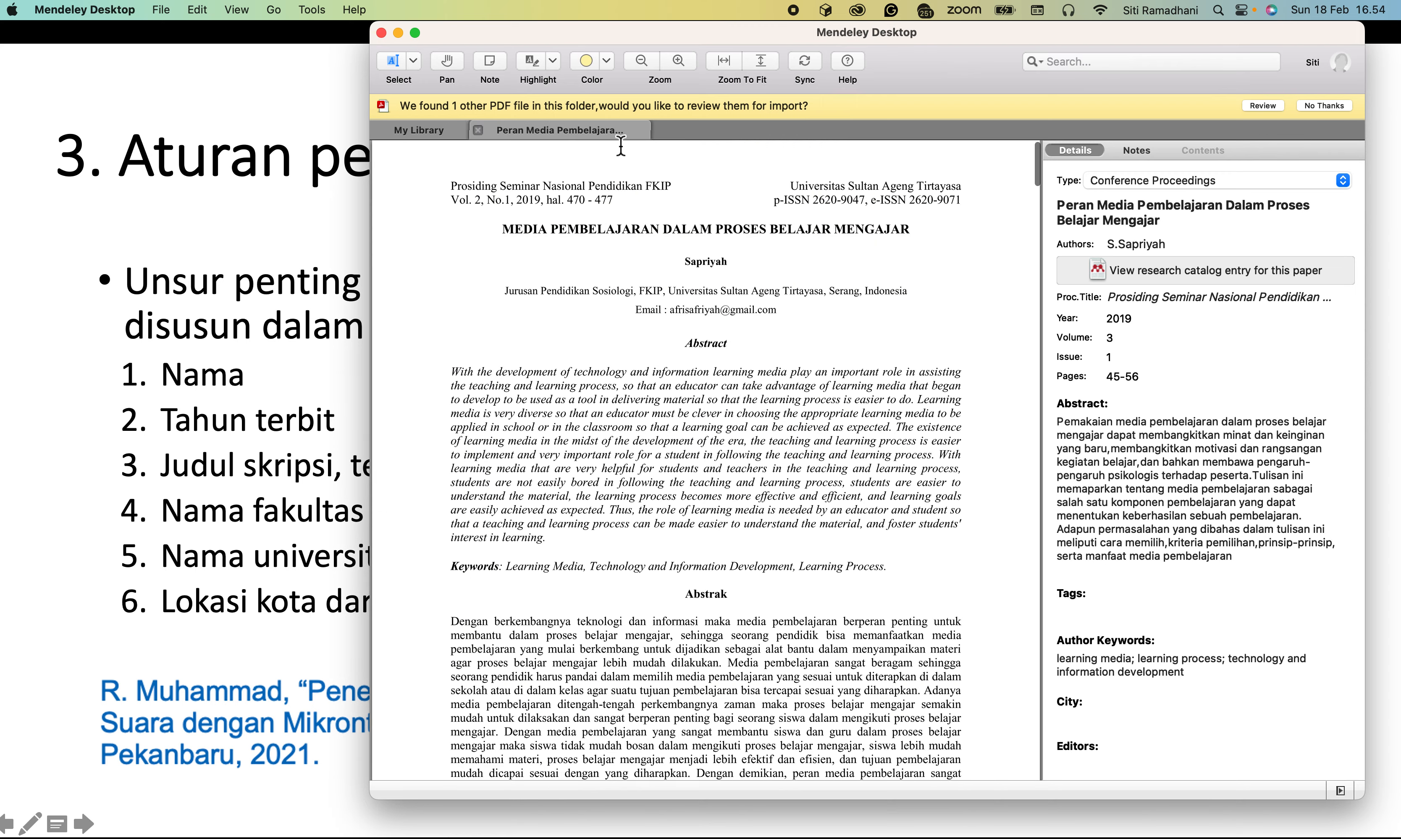
left_click(477, 130)
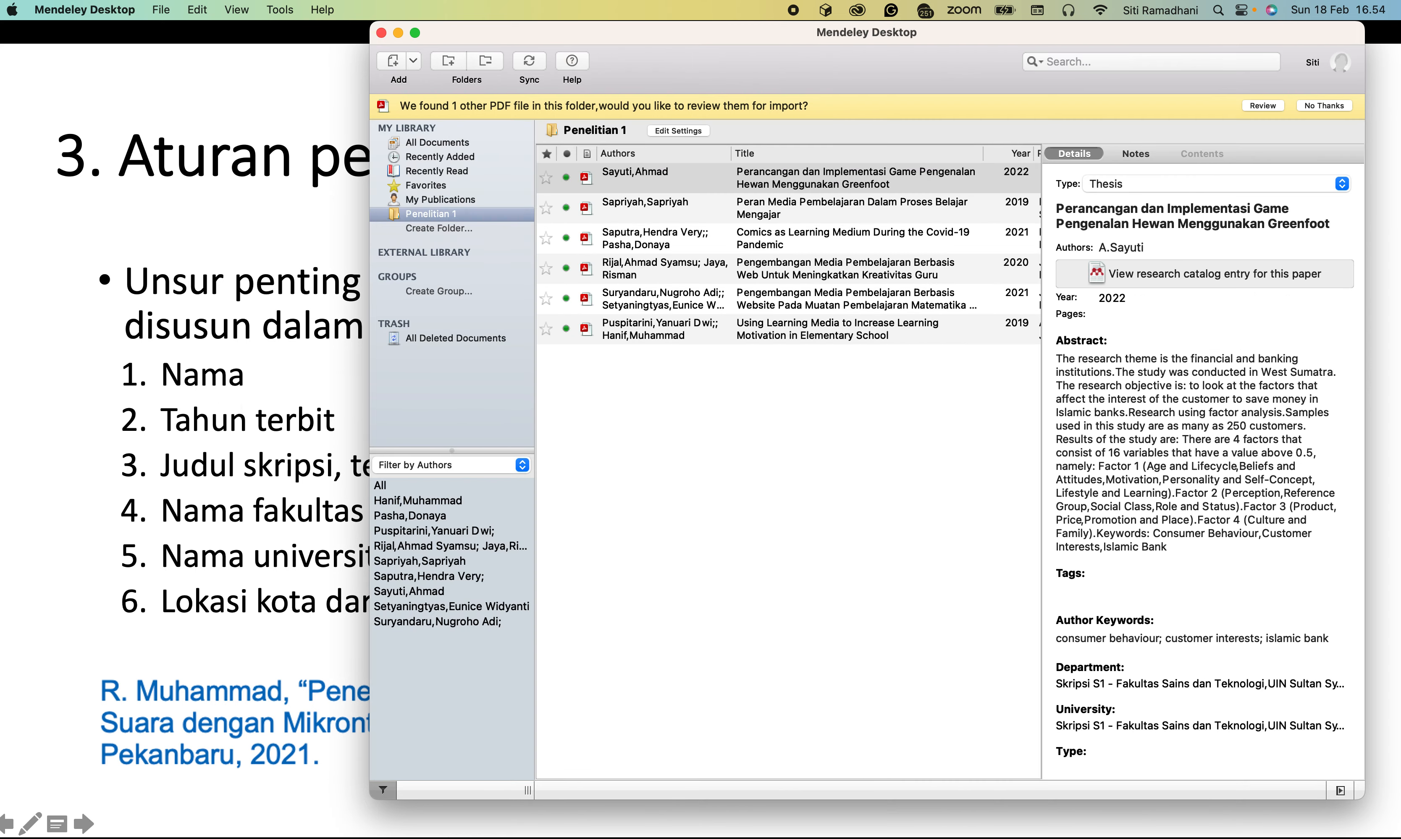
key("super+Tab")
key("super+Tab")
key("super+Tab")
key("super+Tab")
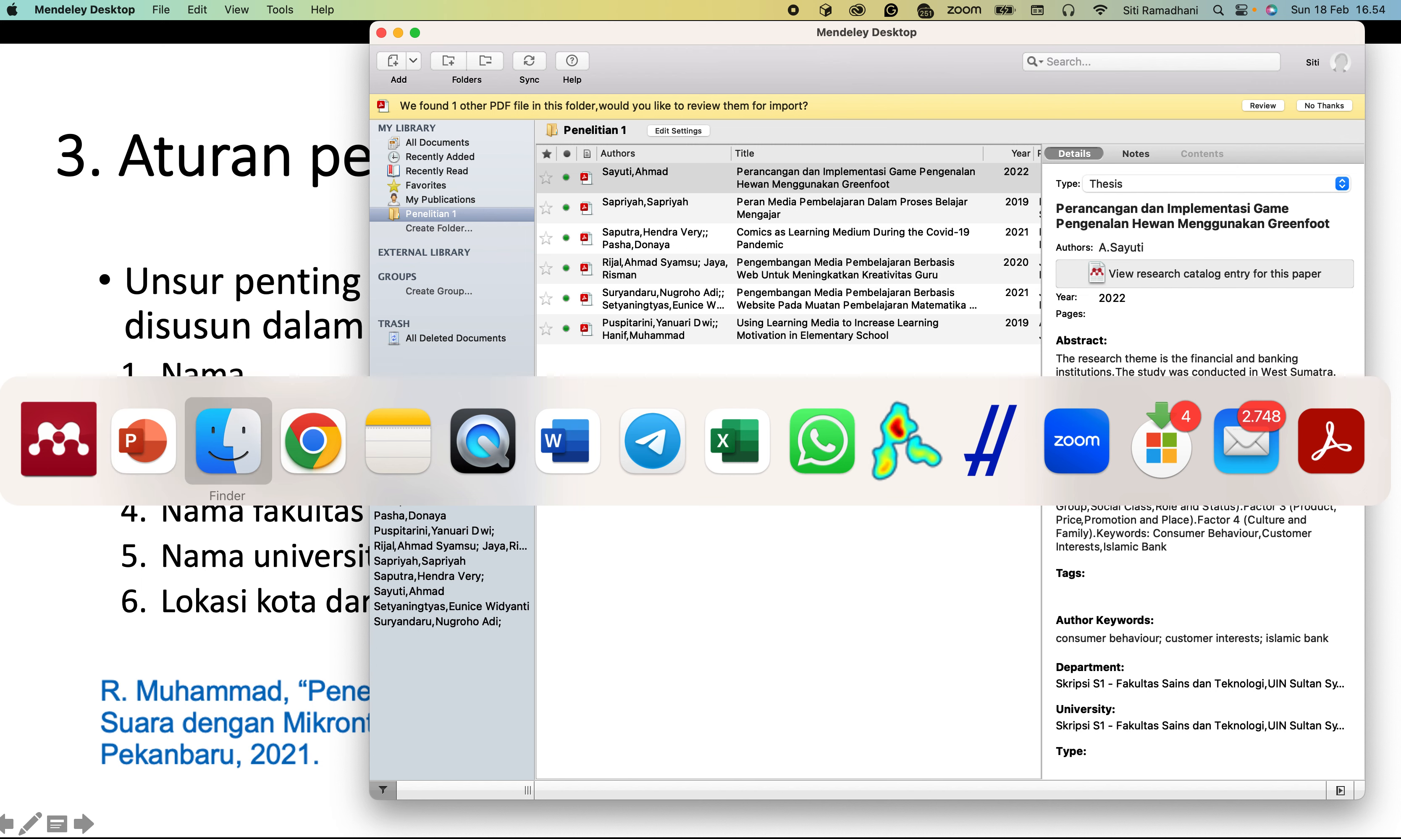
key("super+Tab")
key("super+Tab")
key("super+Tab")
key("super+Tab")
key("super+Tab")
key("super+Tab")
key("super+Tab")
key("super+Tab")
key("super+Tab")
key("super+Tab")
key("super+Tab")
key("super+Tab")
key("super+Tab")
key("super+Tab")
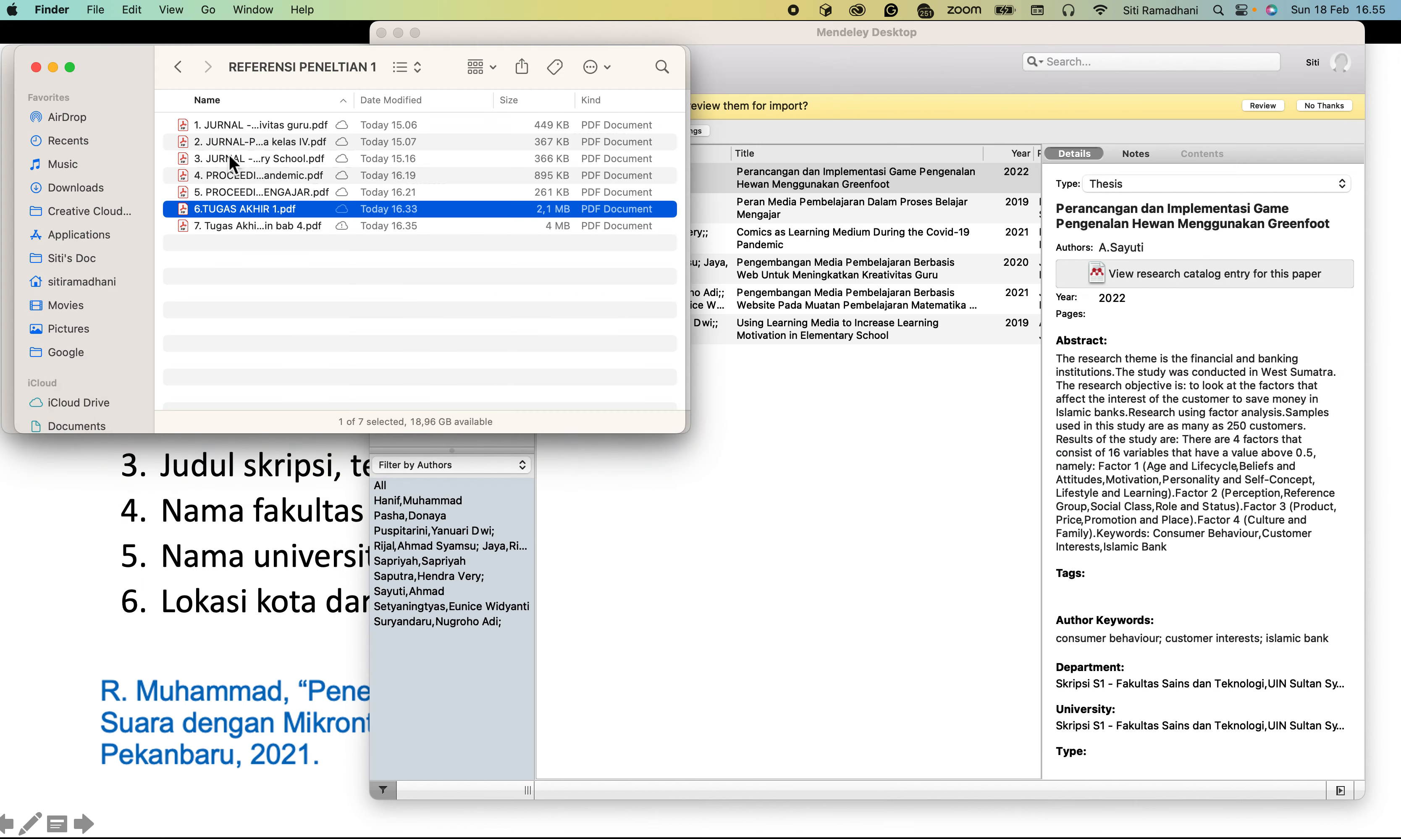
Import the Tugas Akhir PDF numbered 7 into the Penelitian 1 collection in Mendeley and open the imported document
left_click(230, 227)
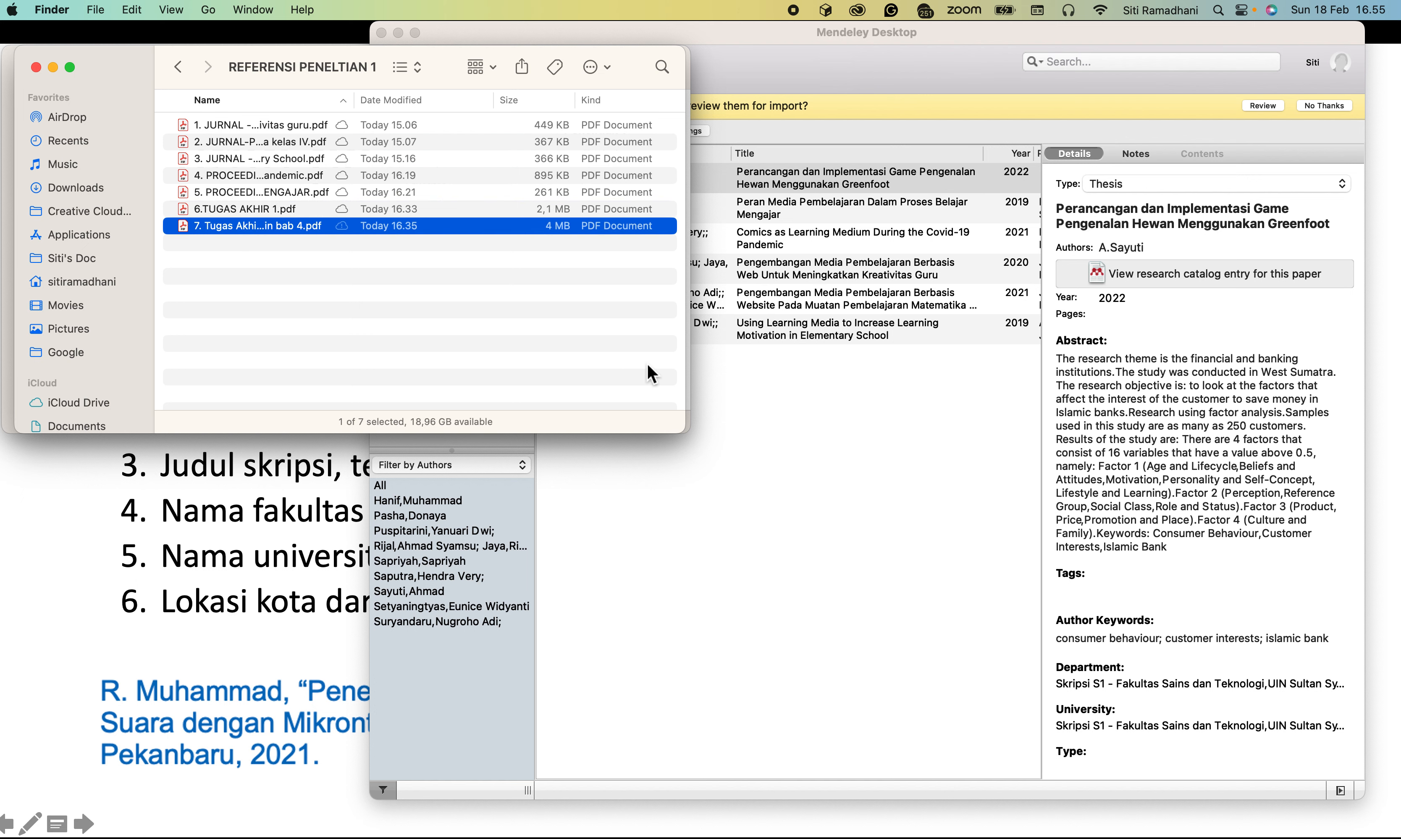
left_click_drag(295, 226, 846, 507)
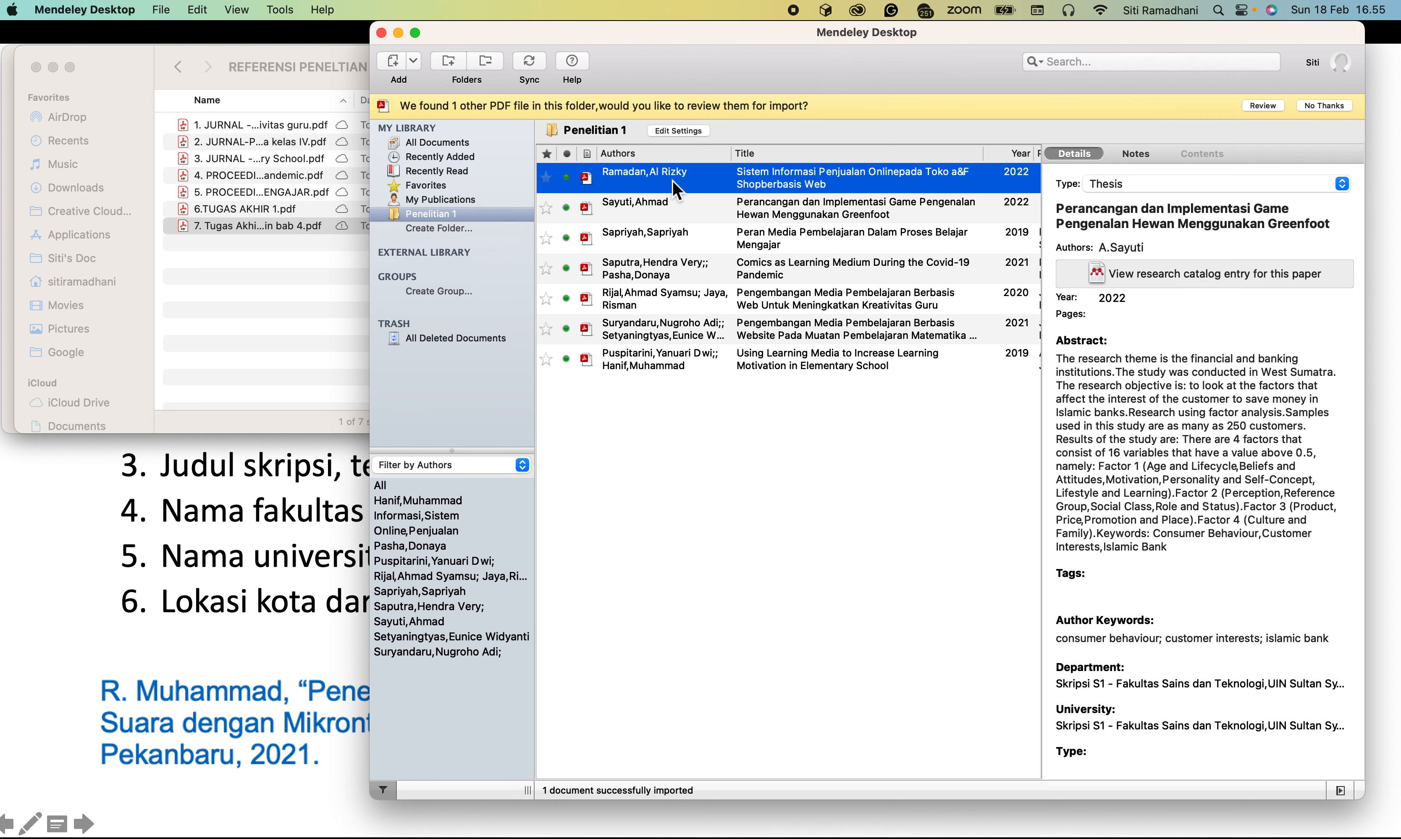
double_click(672, 180)
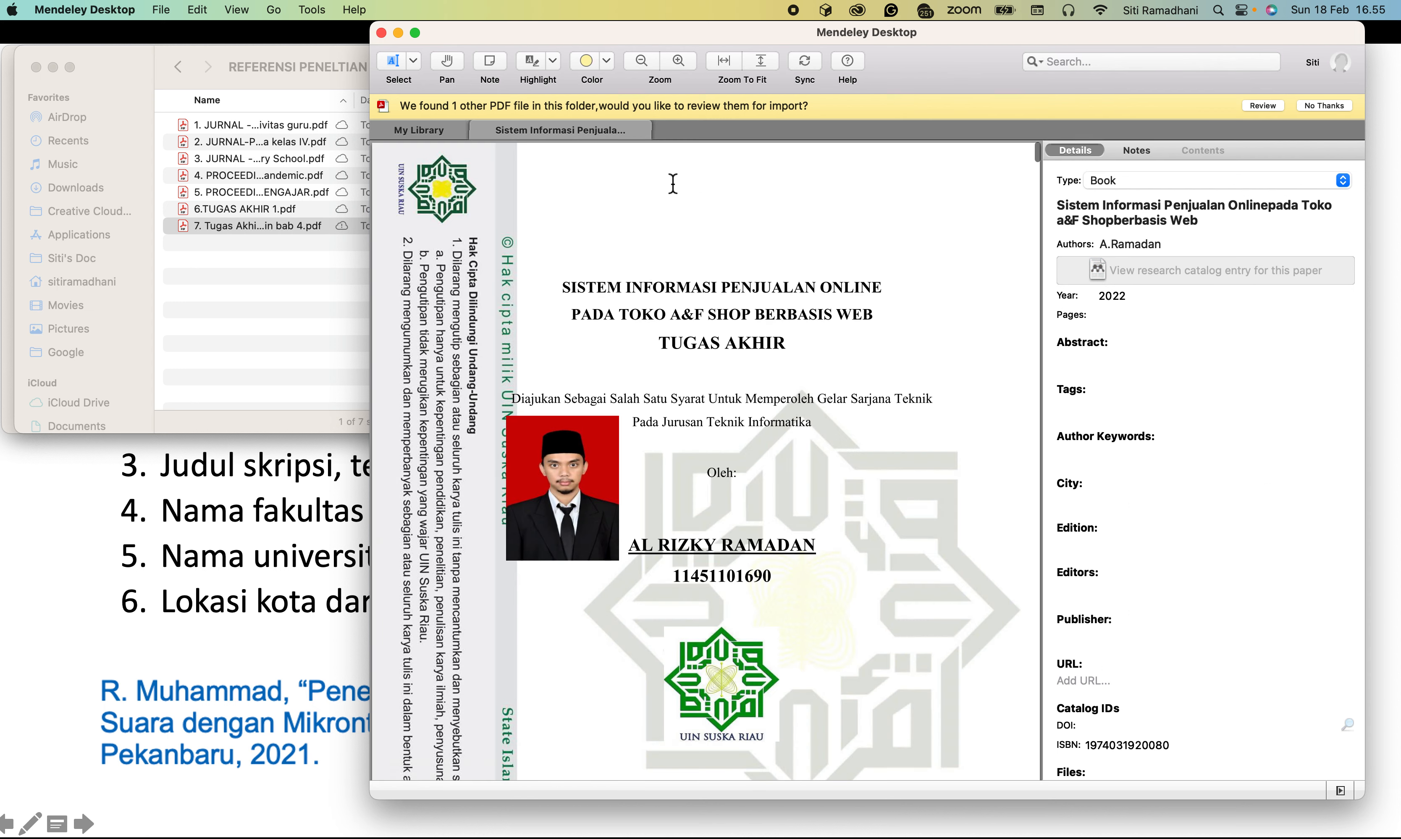
Set the imported document's reference type to Thesis and look over its detail fields
left_click(1168, 181)
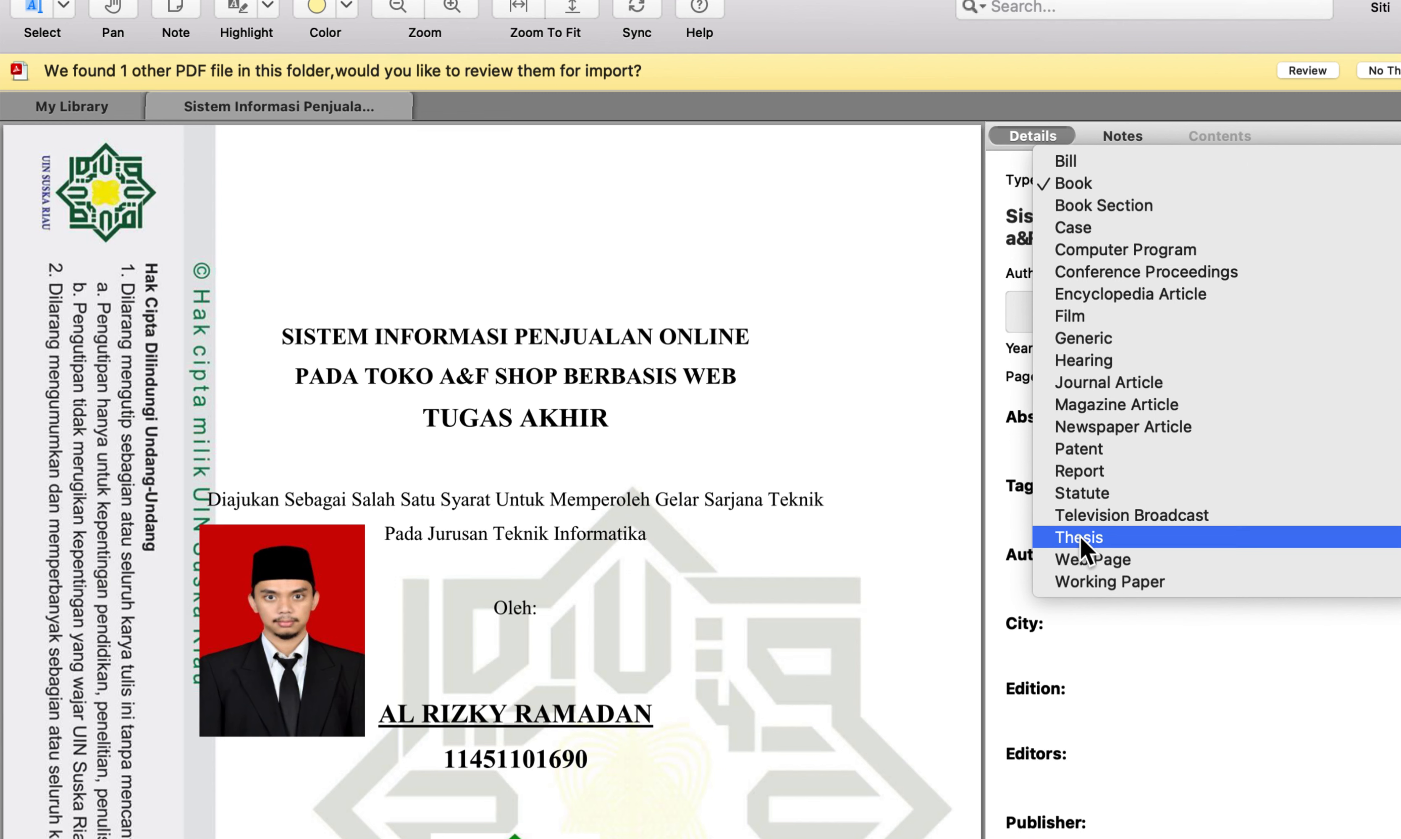
left_click(1080, 537)
scroll(1078, 614, "down", 3)
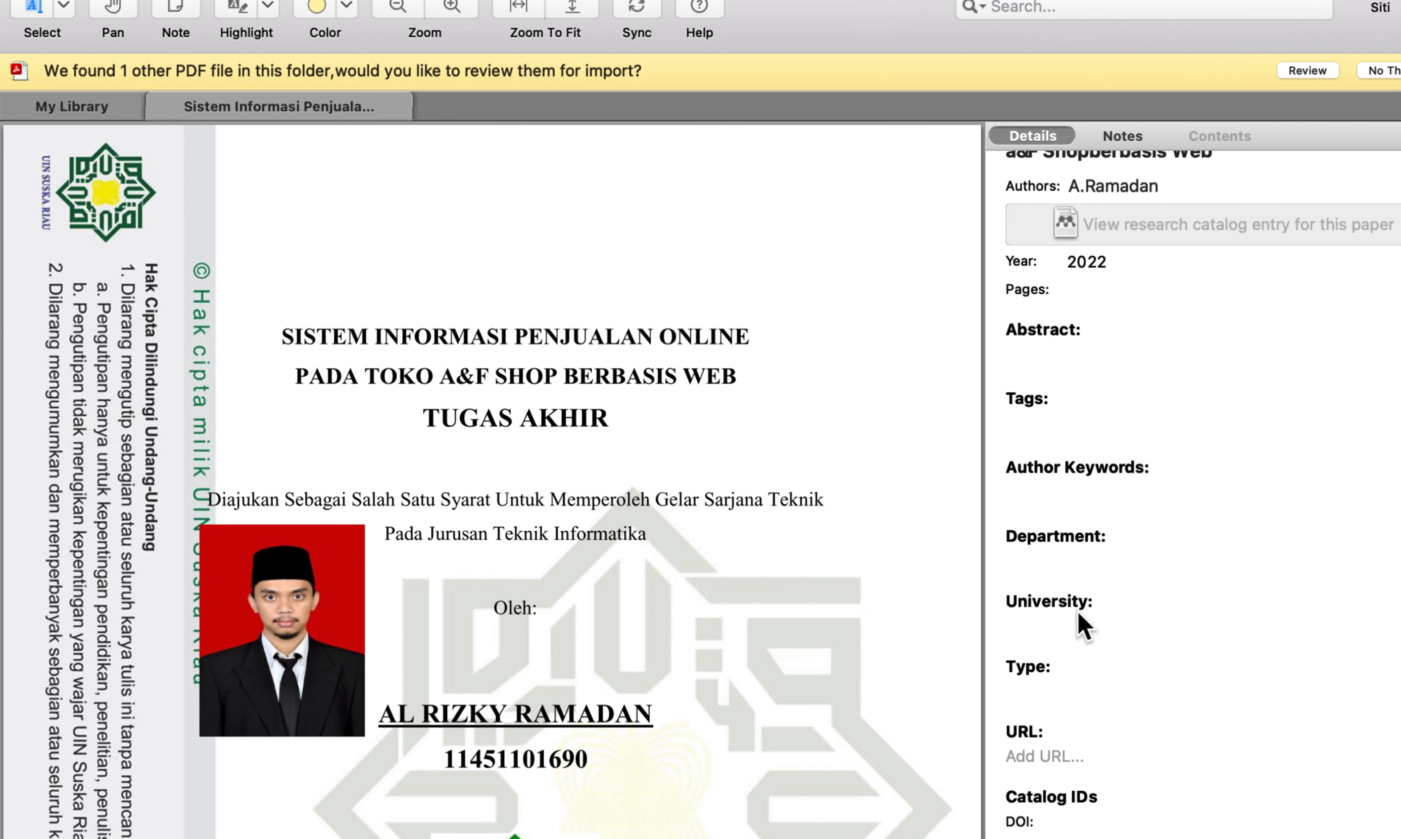
scroll(1078, 611, "up", 3)
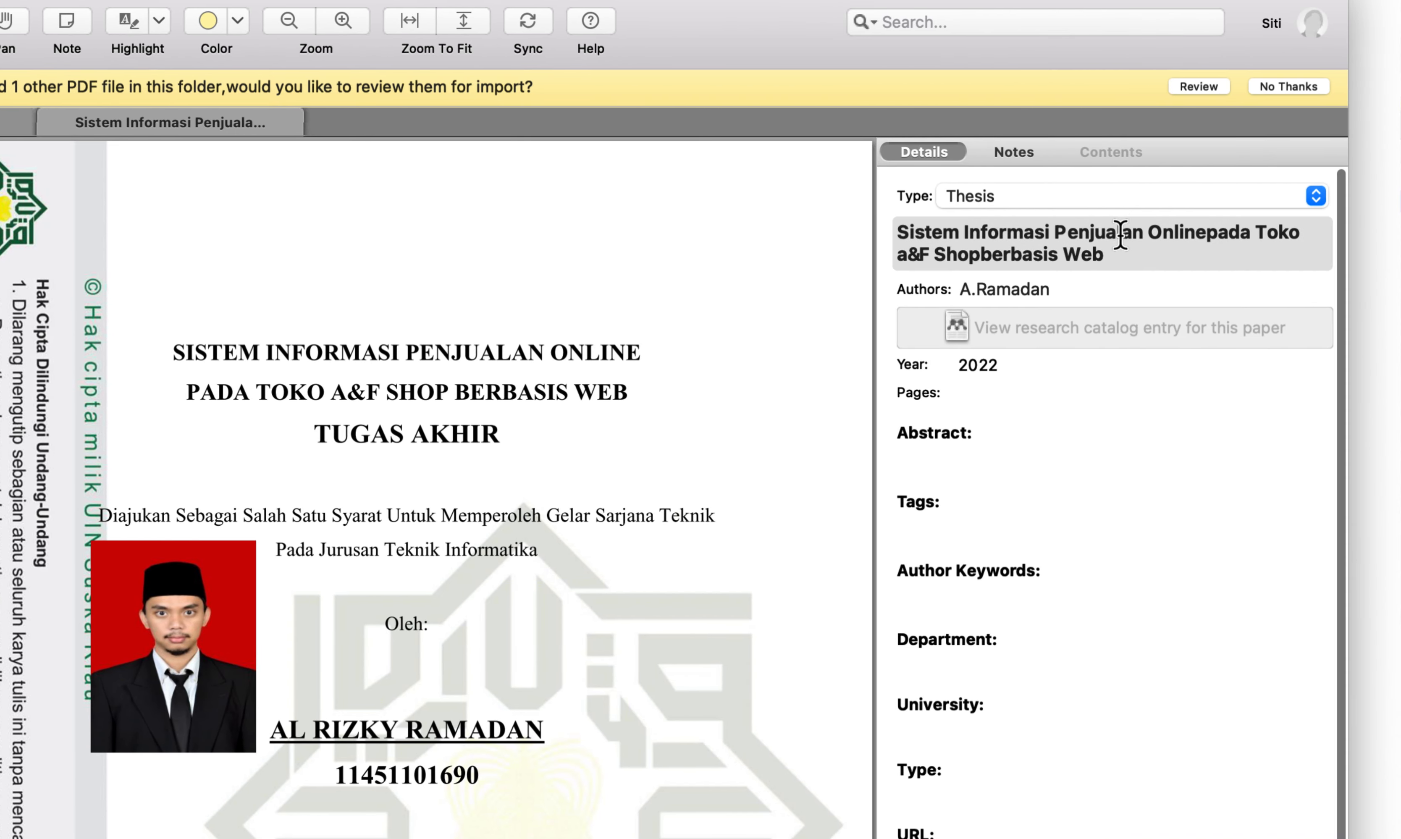
Correct the title's spacing and capitalisation to read "Sistem Informasi Penjualan Online pada Toko A&F Shop berbasis Web"
left_click(1120, 253)
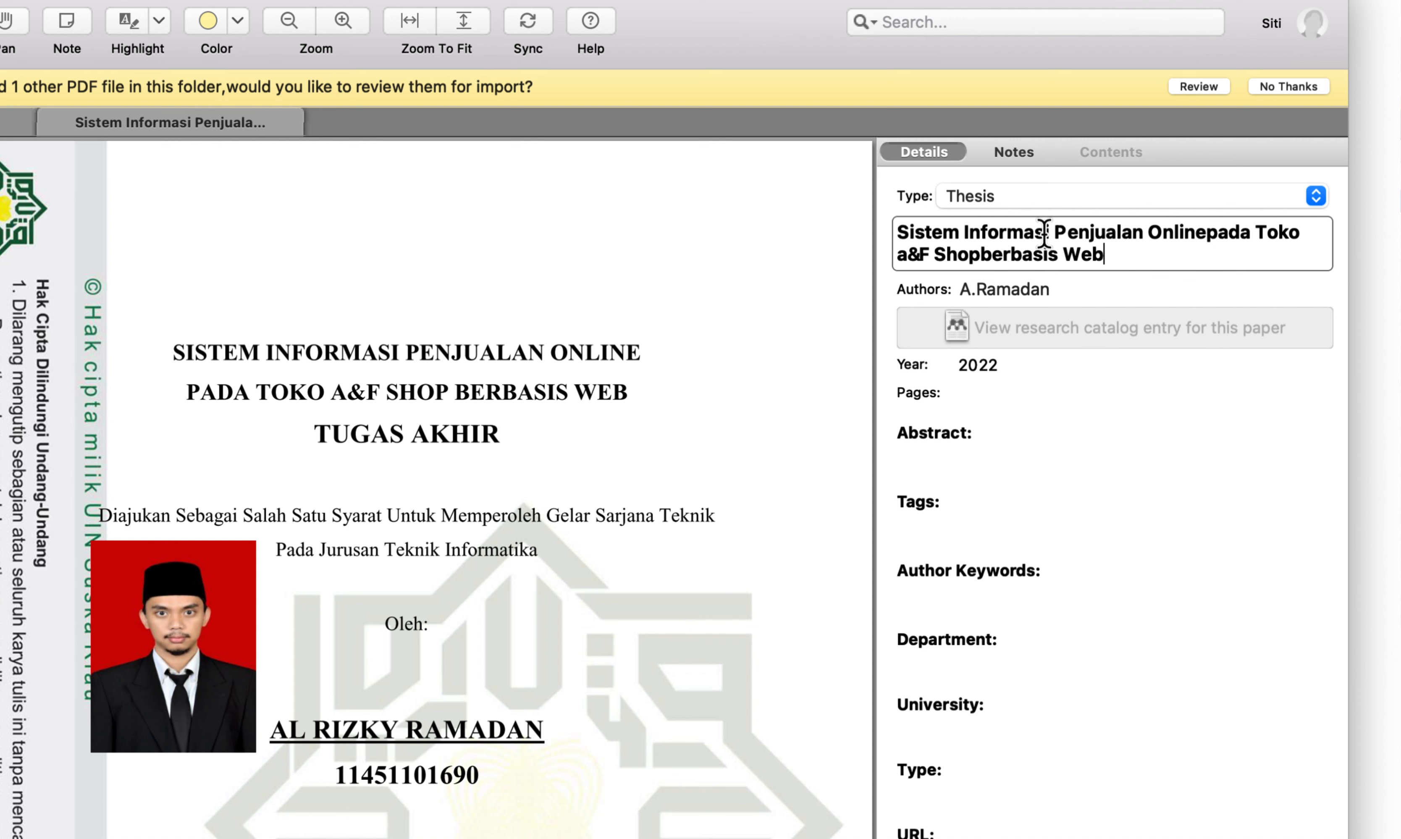
left_click(1207, 233)
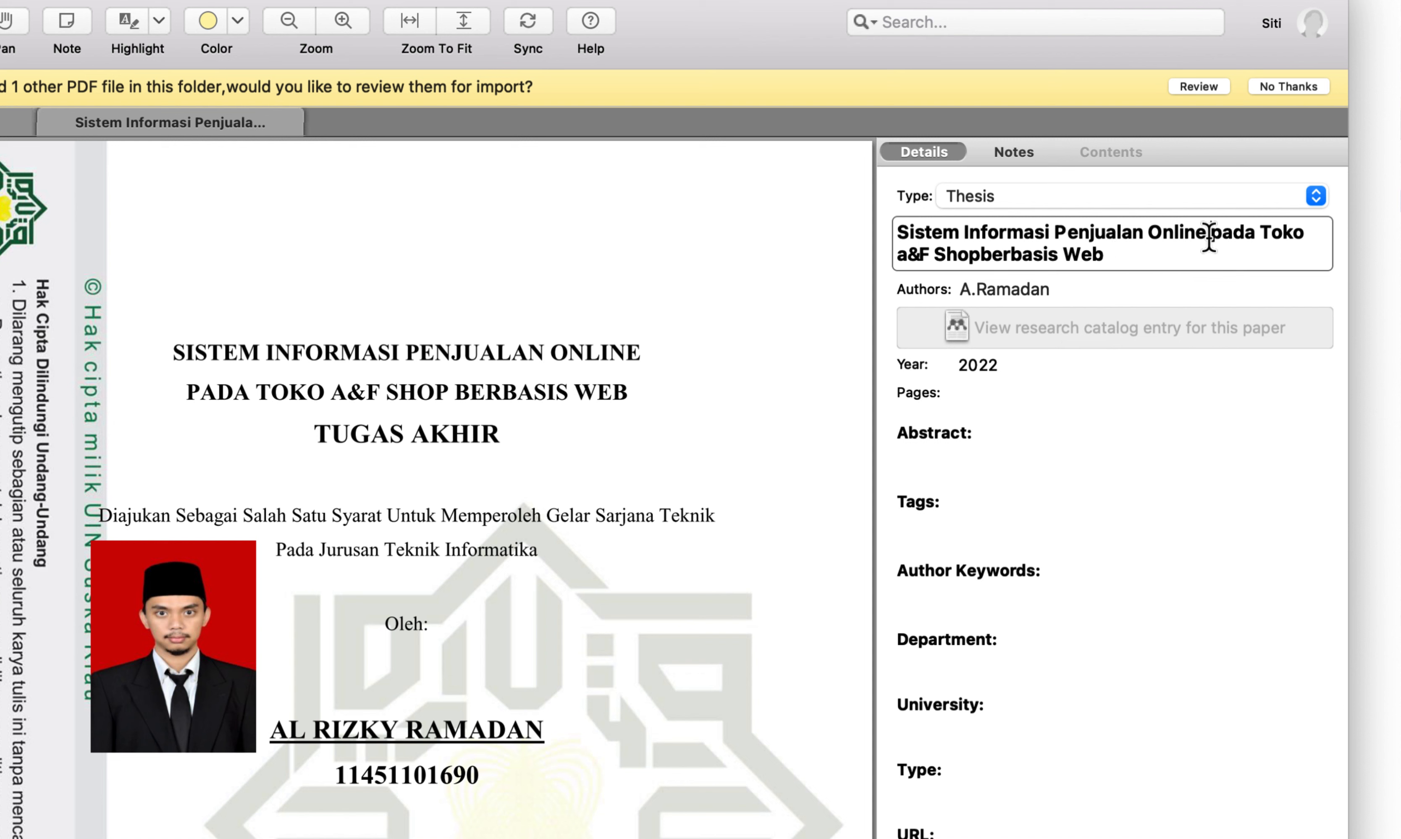
left_click(905, 252)
key("BackSpace")
type("A")
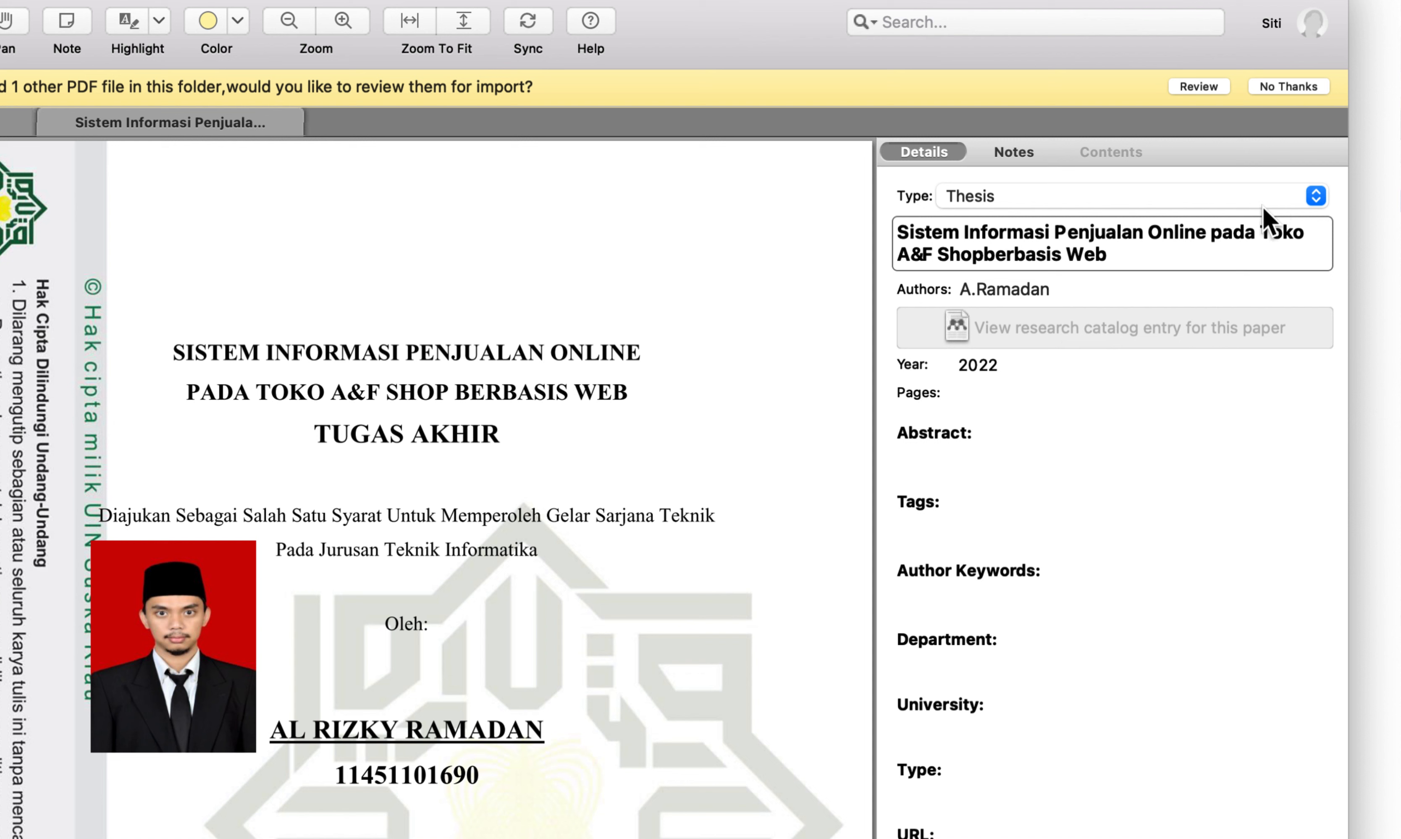
left_click(988, 254)
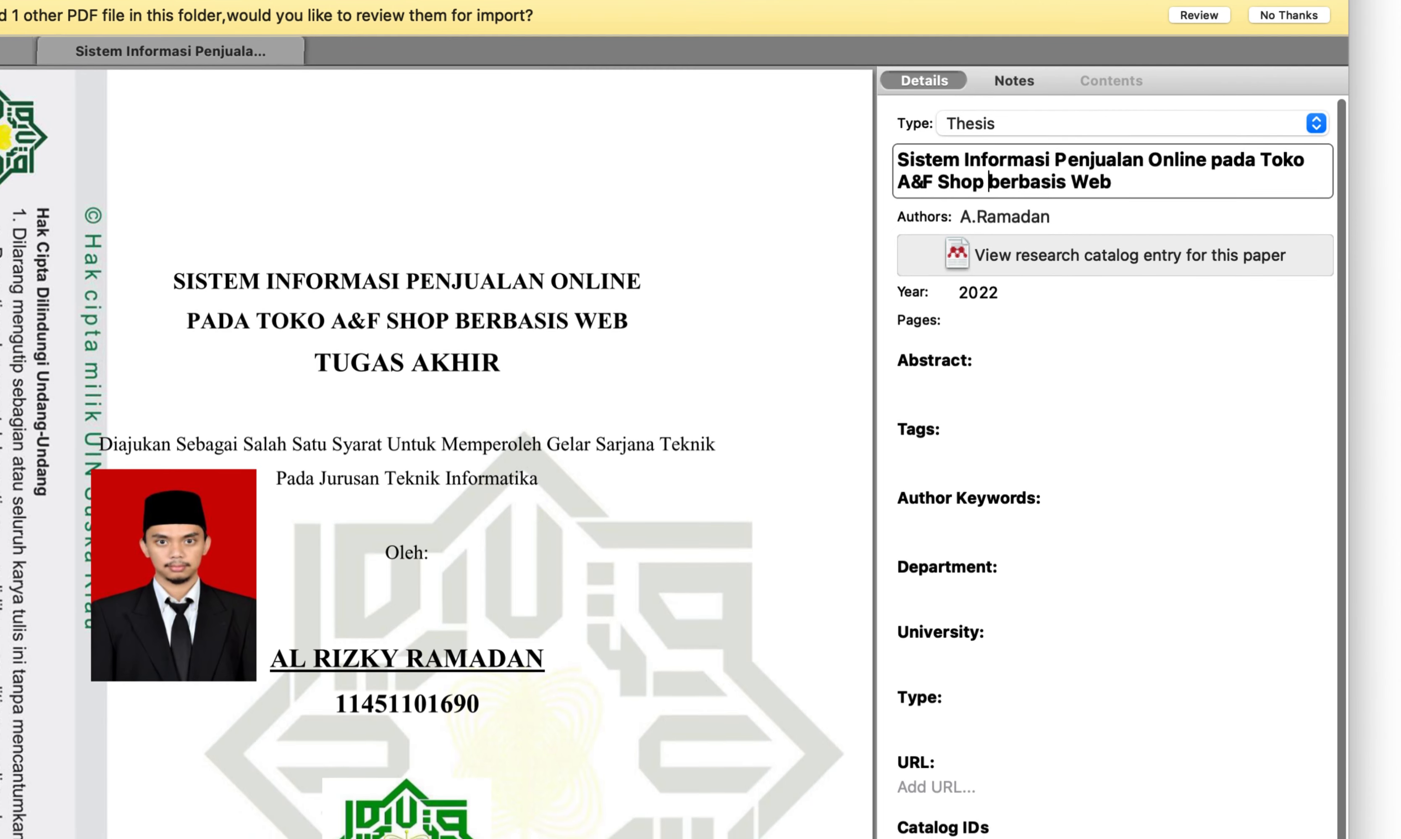
Check the thesis entry's author and year fields against the PDF's cover page
left_click(1057, 196)
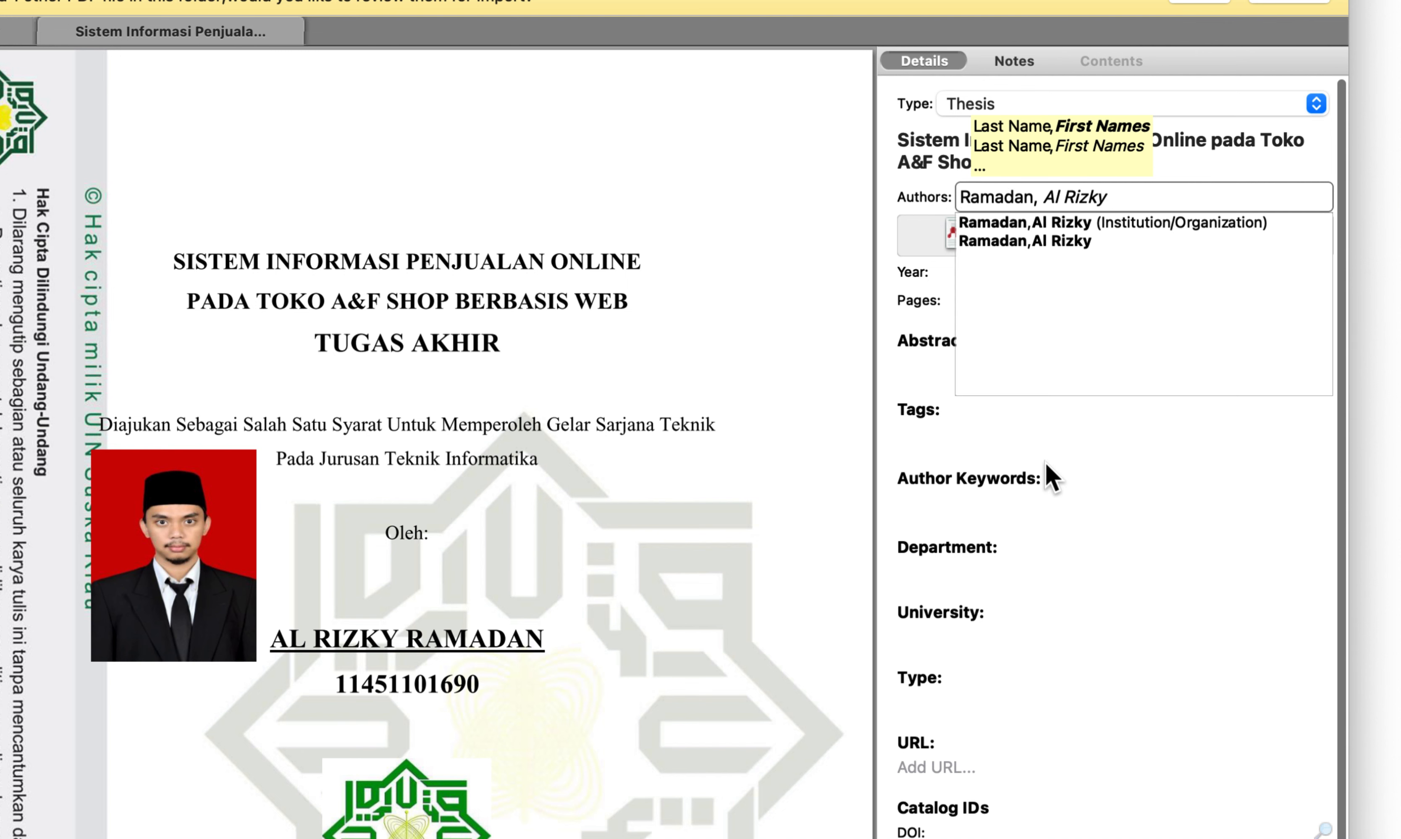
left_click(1047, 476)
left_click(1003, 273)
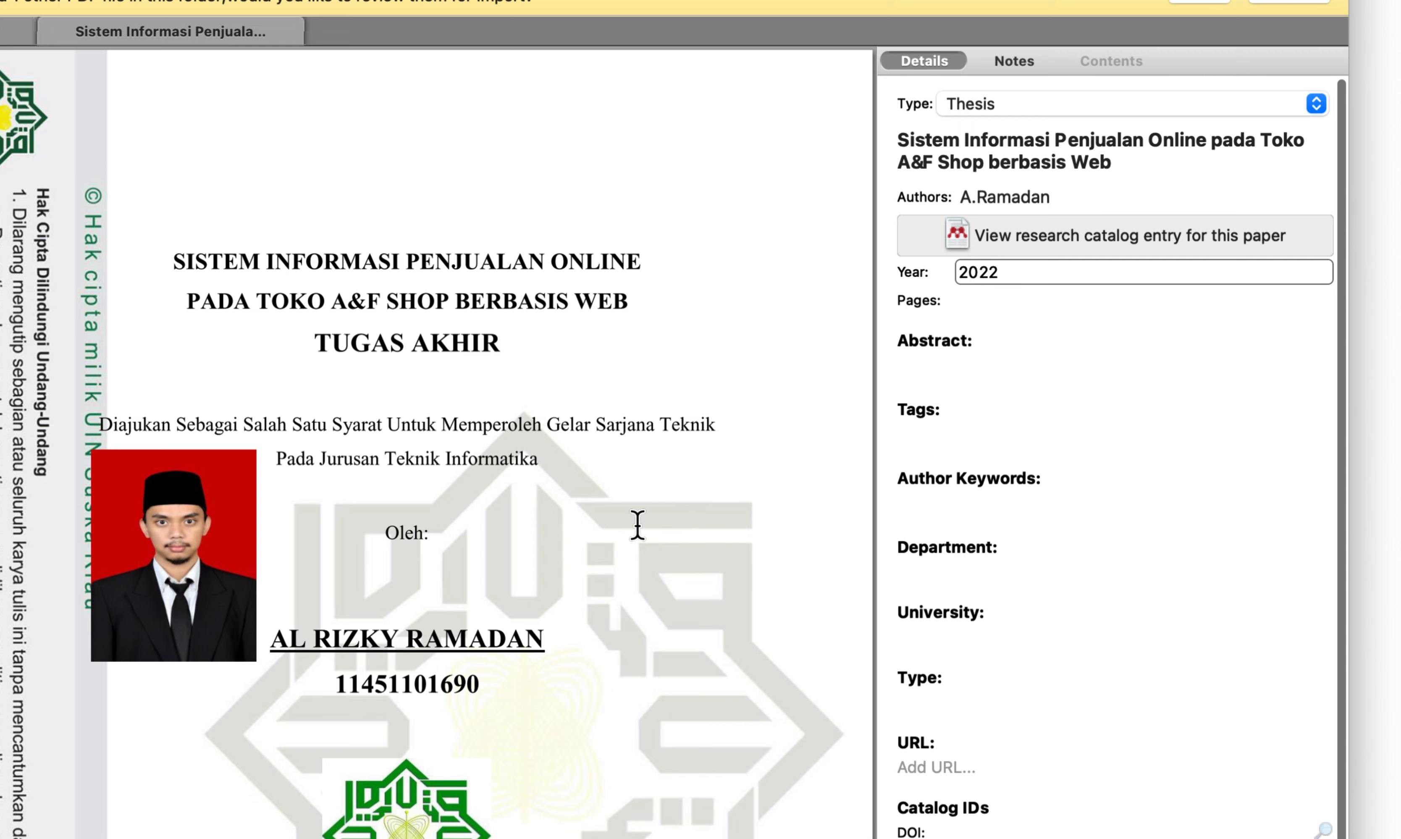
scroll(637, 524, "down", 10)
scroll(638, 524, "up", 10)
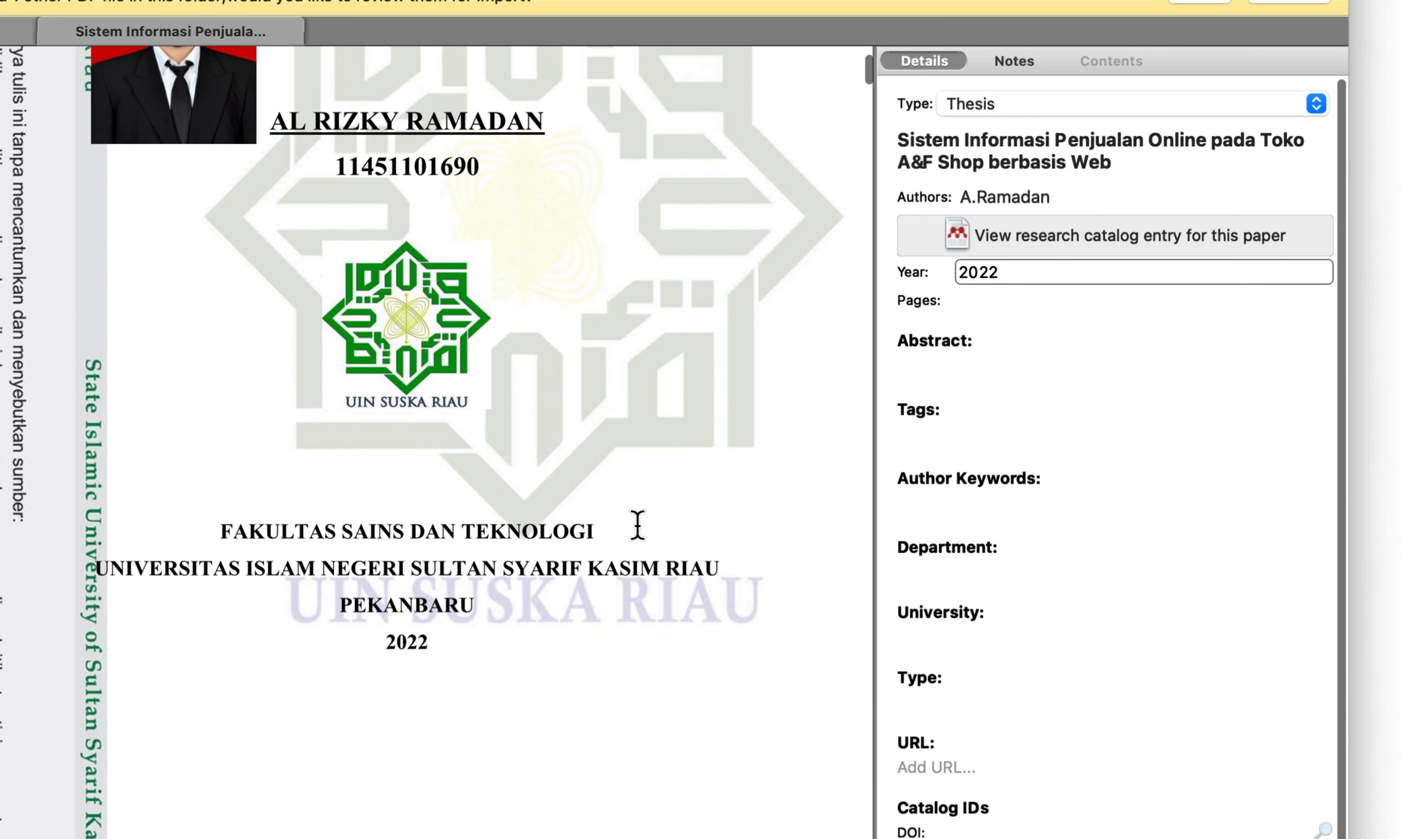
Enter "Skripsi S1 - Fakultas Sains dan Teknologi,UIN Sultan Syarif Kasim,Pekanbaru" as the thesis entry's department
left_click(987, 575)
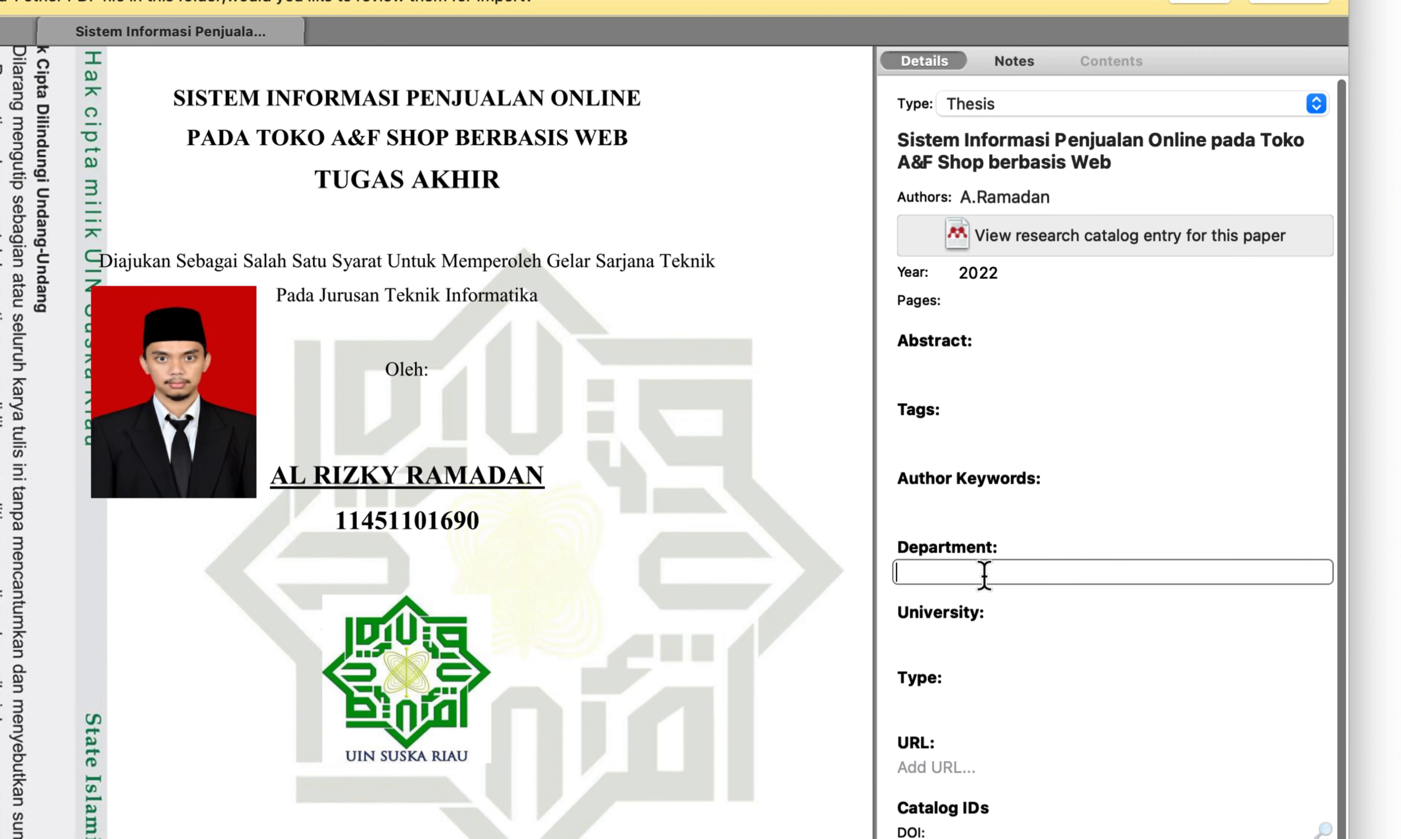
scroll(554, 638, "down", 5)
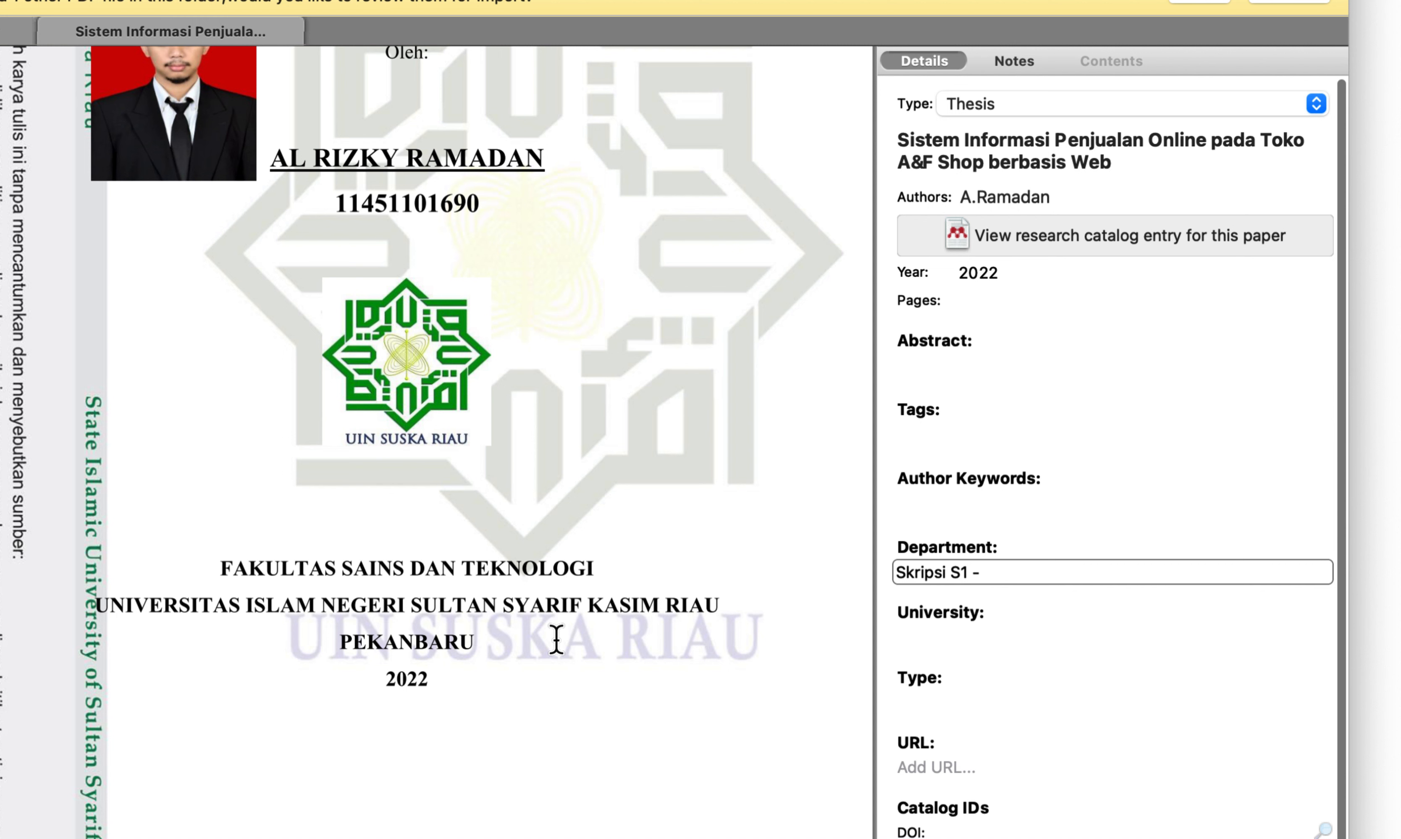
type("Fakultas Sains dan ")
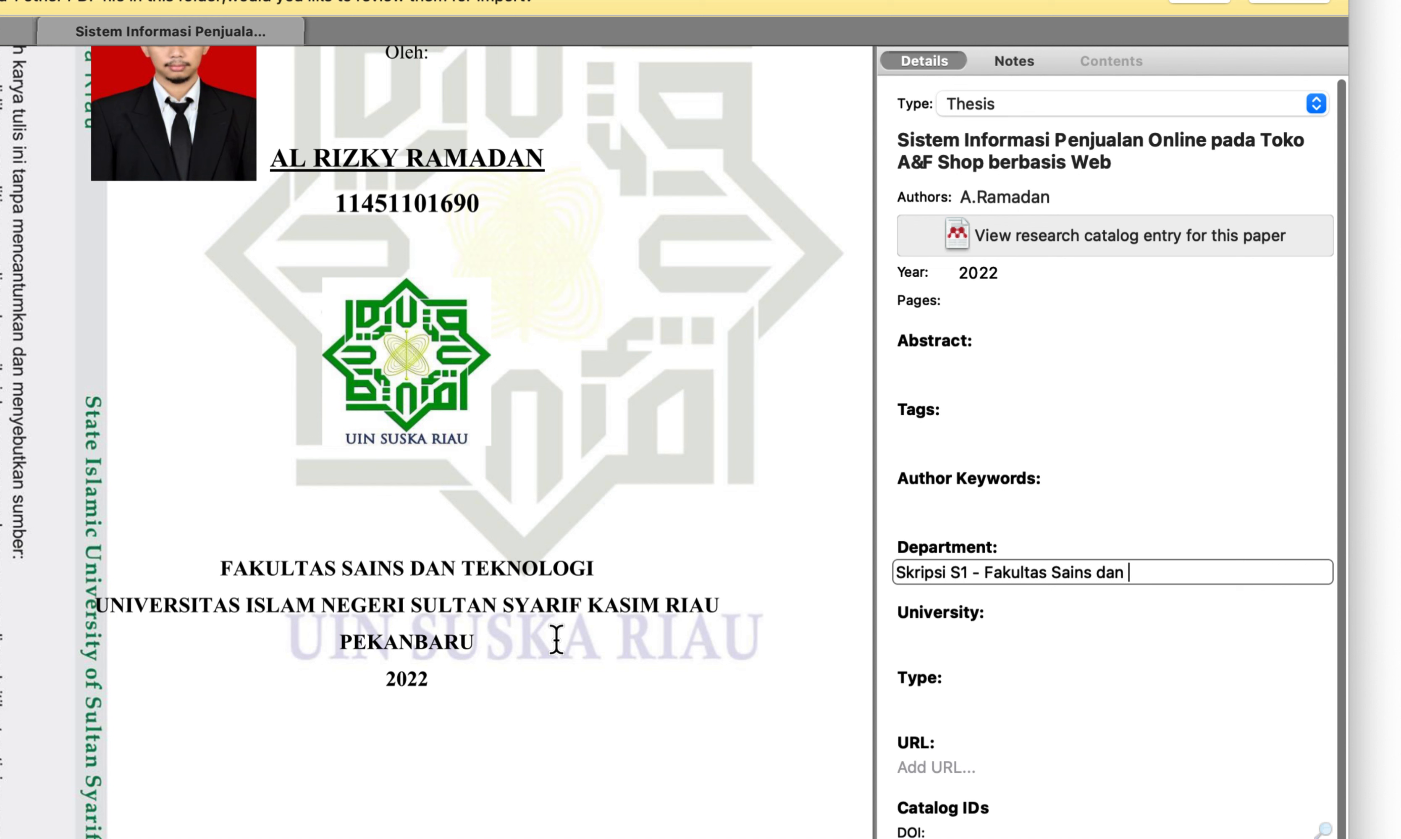
type("Teknologi,UIN Sultan")
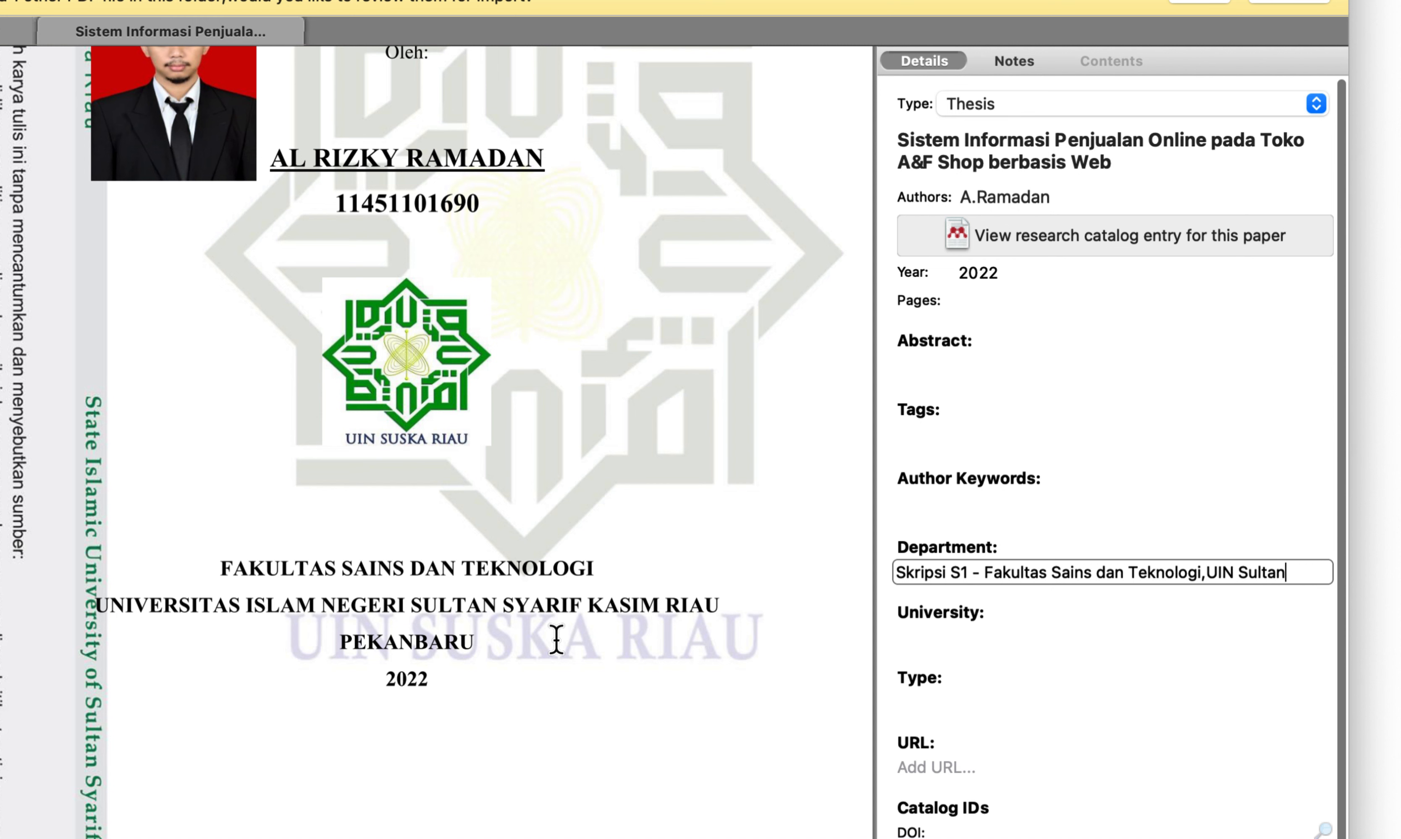
type("rif K")
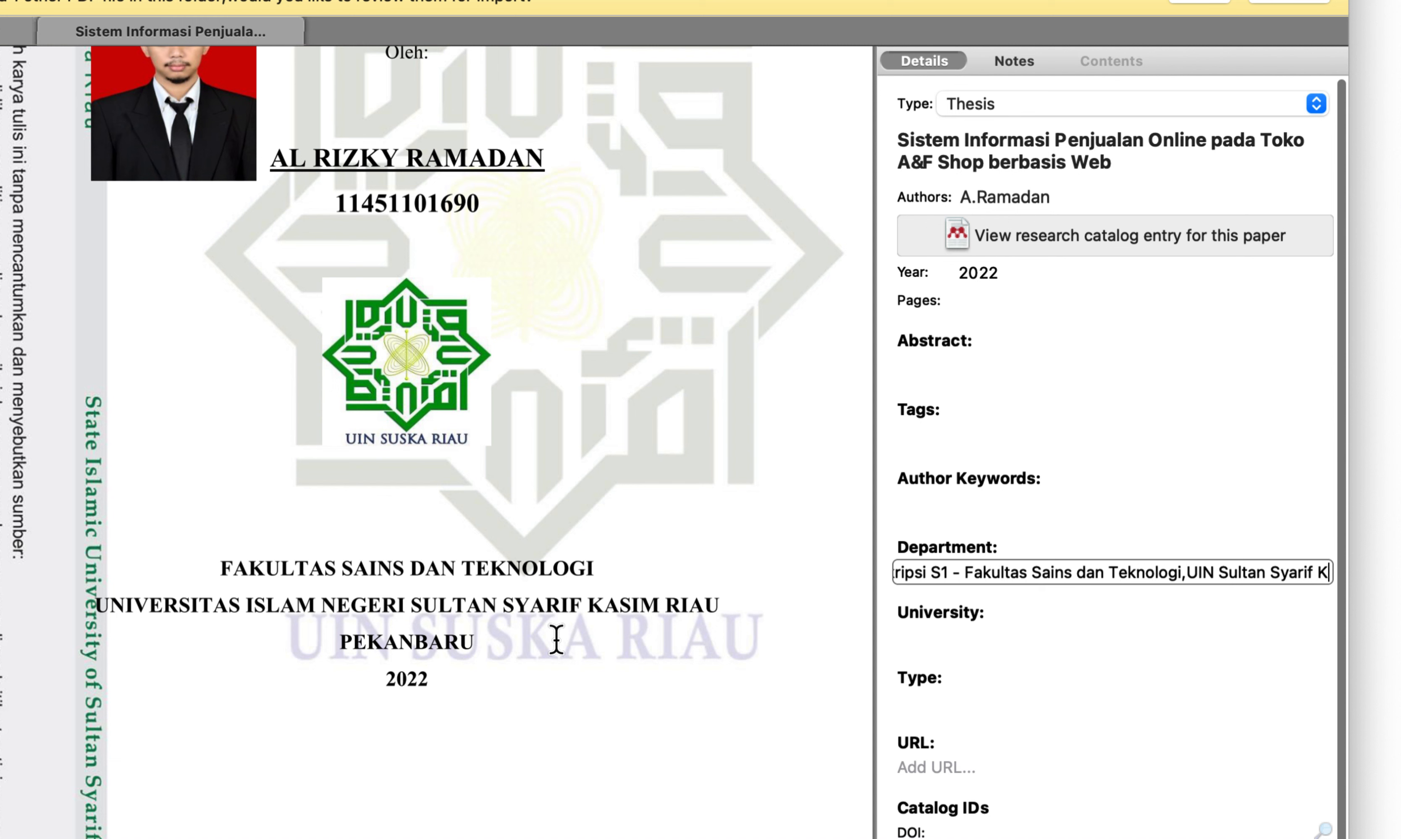
type("asim,")
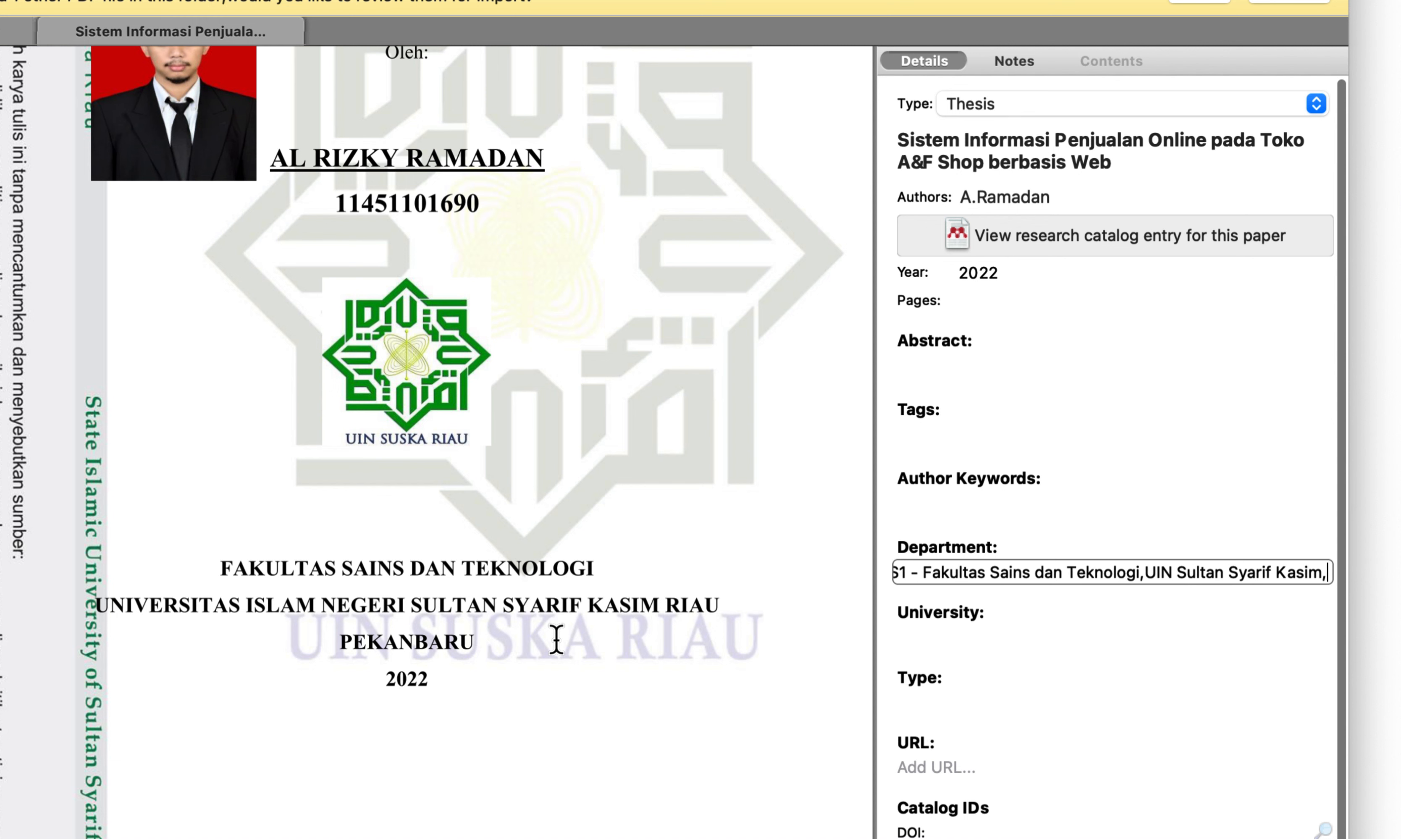
type("Pekanbaru")
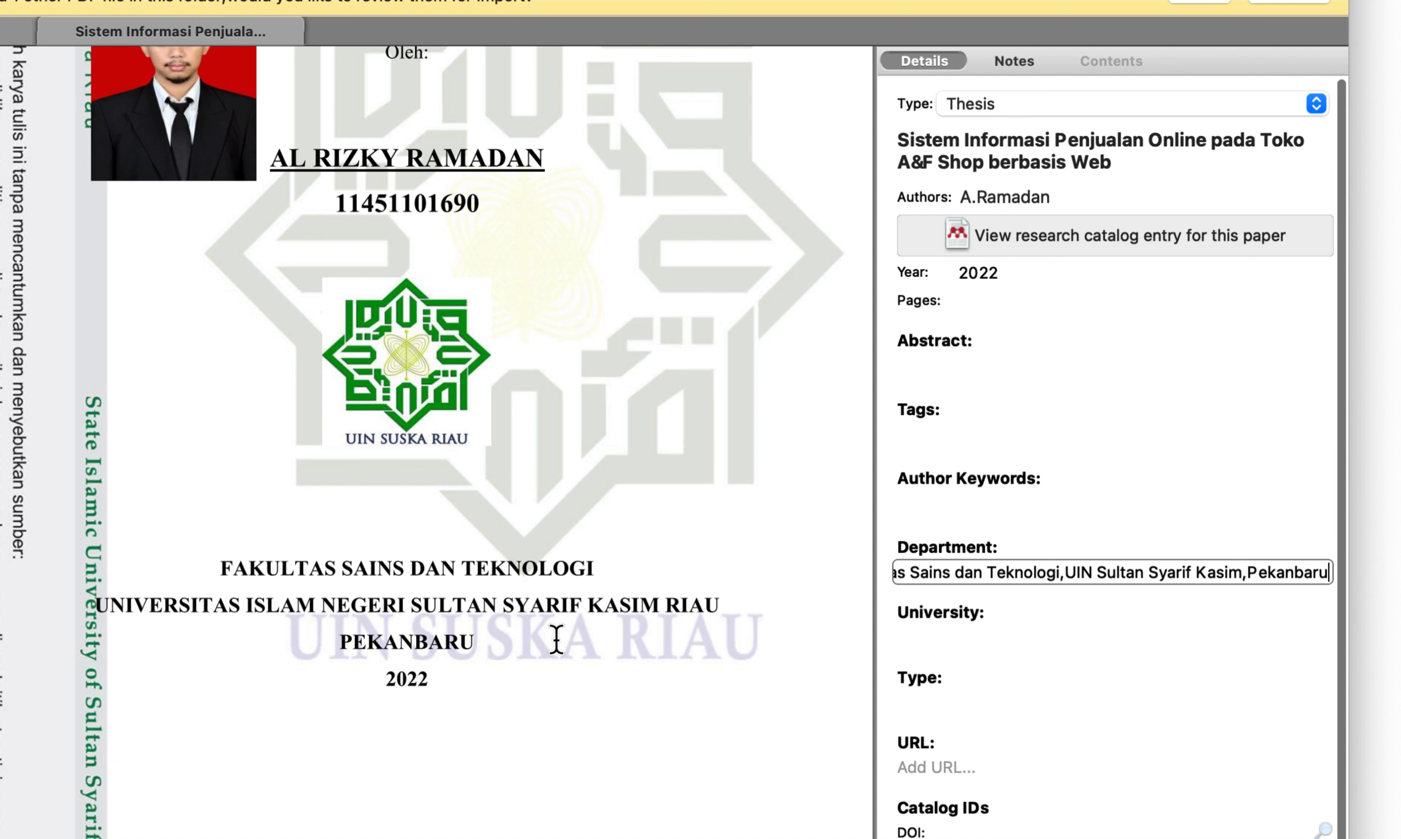
Copy the complete Department text into the University field of the thesis entry
key("super+a")
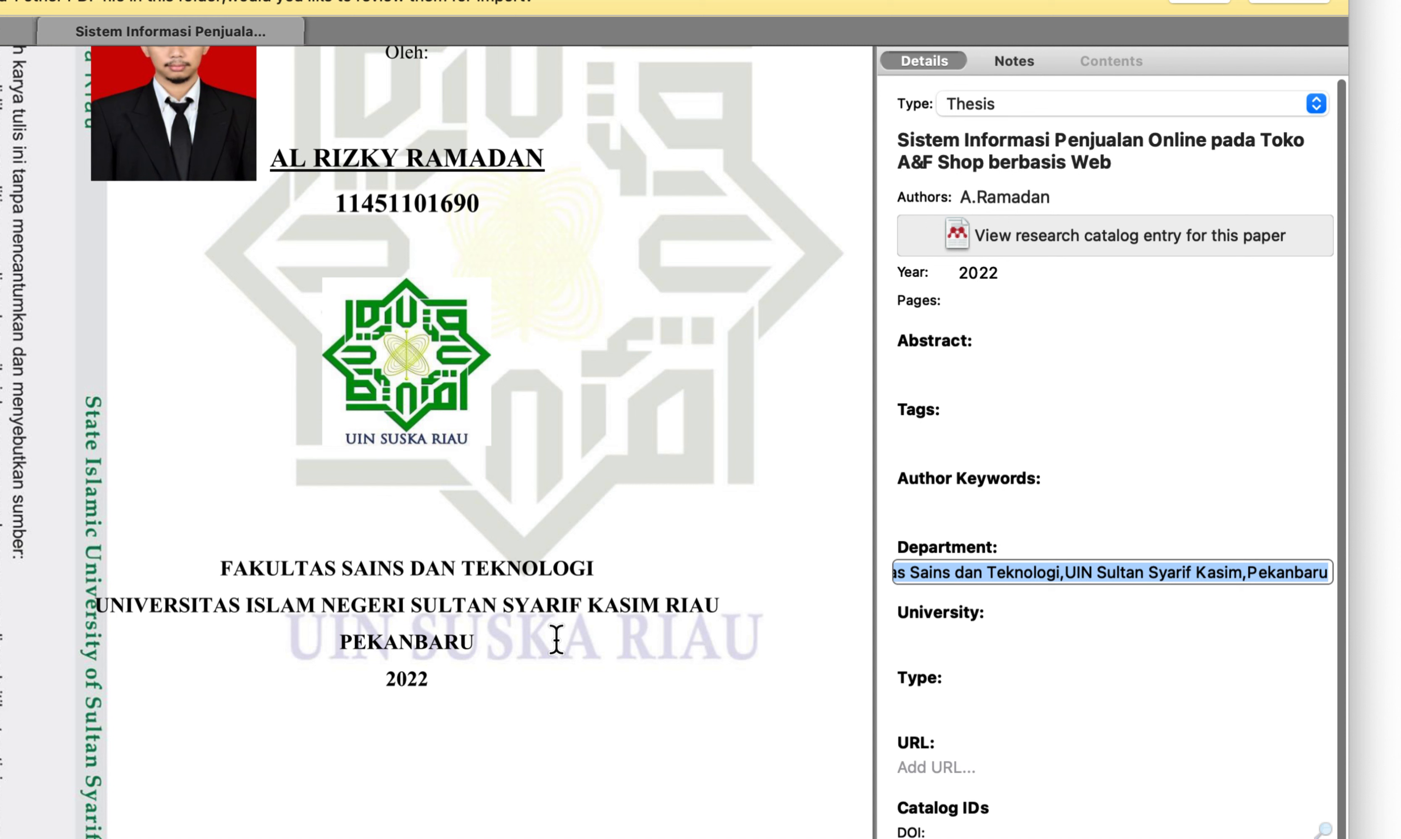
right_click(1053, 565)
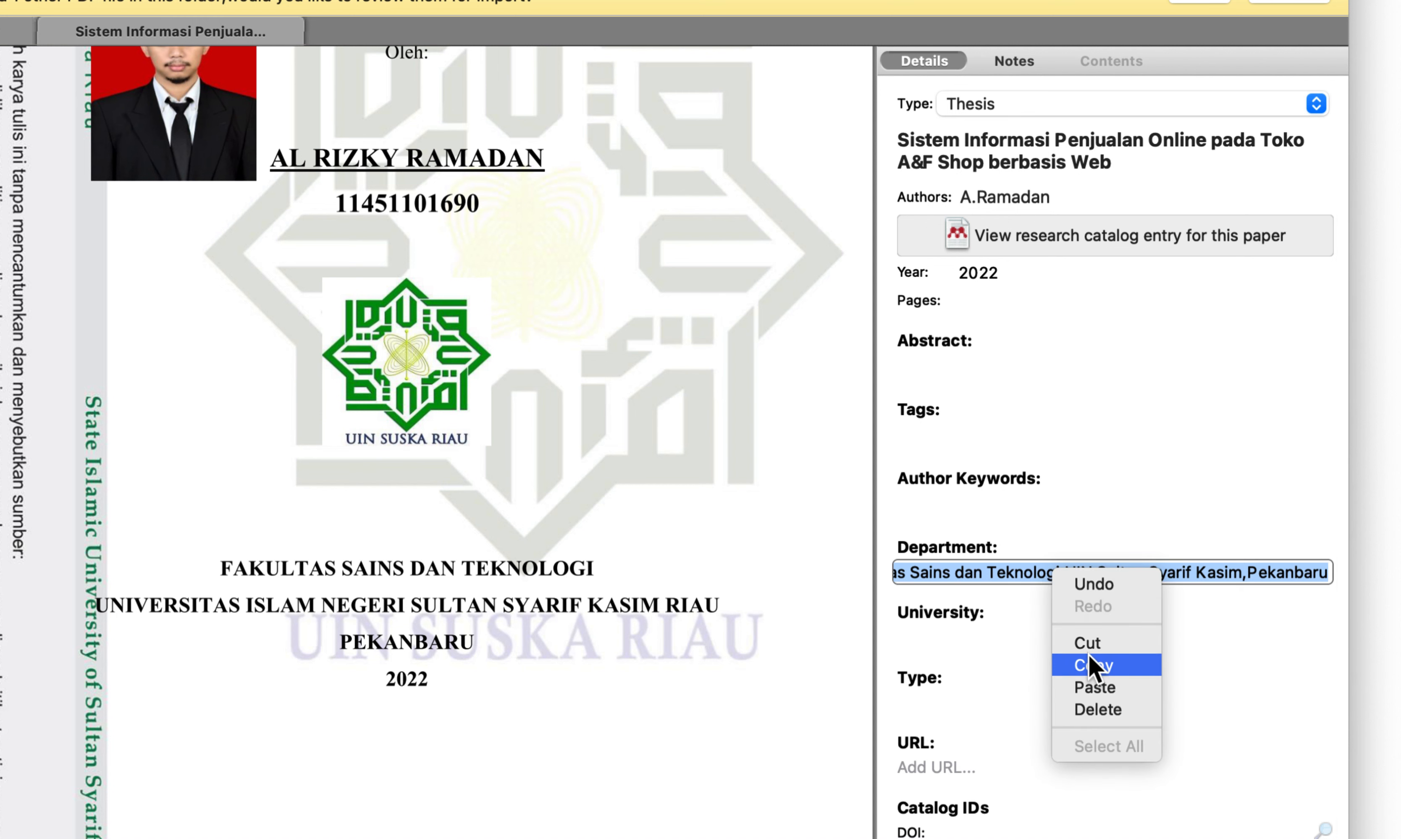
left_click(1089, 665)
left_click(968, 638)
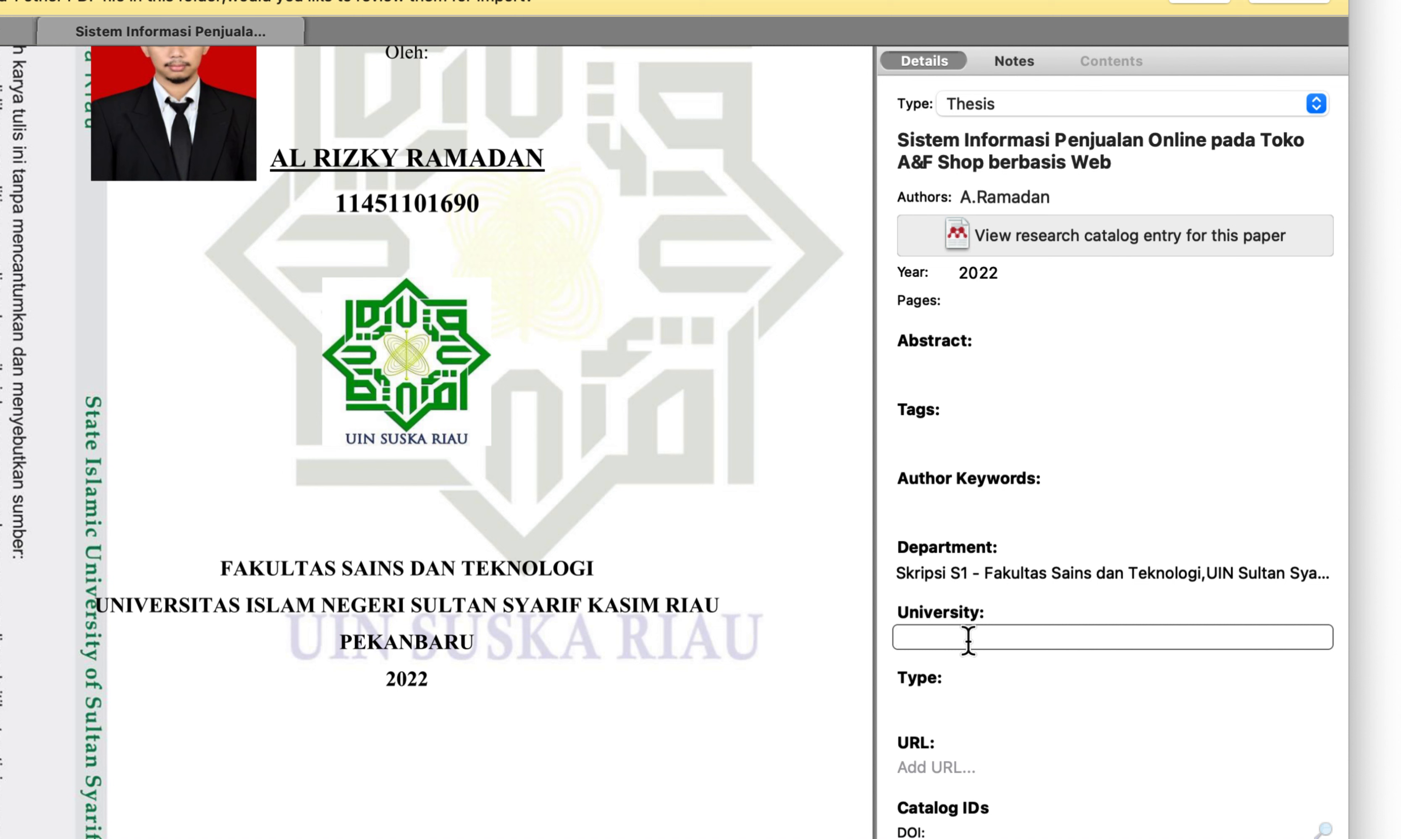
key("super+v")
Check the thesis reference rules on the presentation slide and close the thesis PDF in Mendeley
left_click(988, 572)
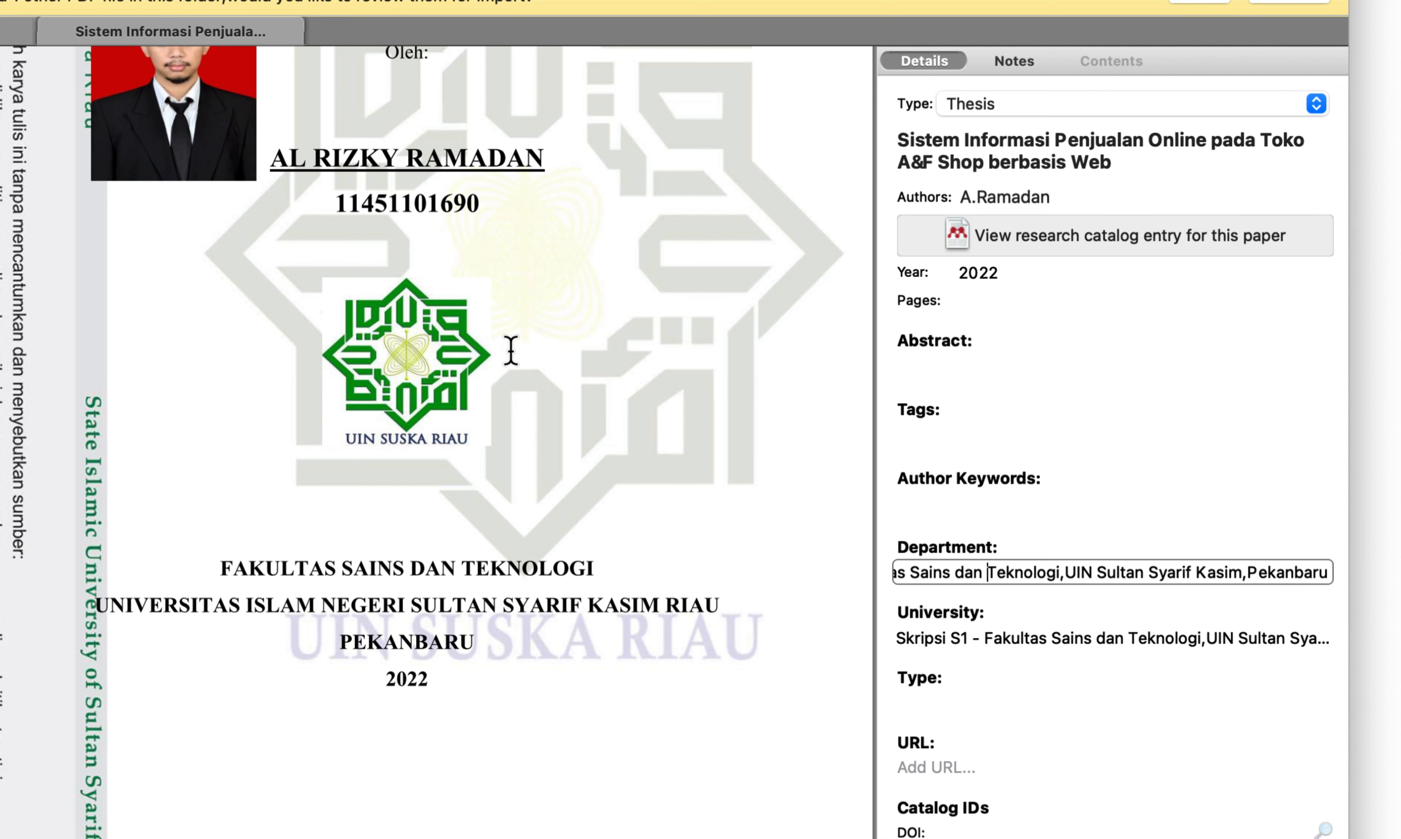
key("super+Tab")
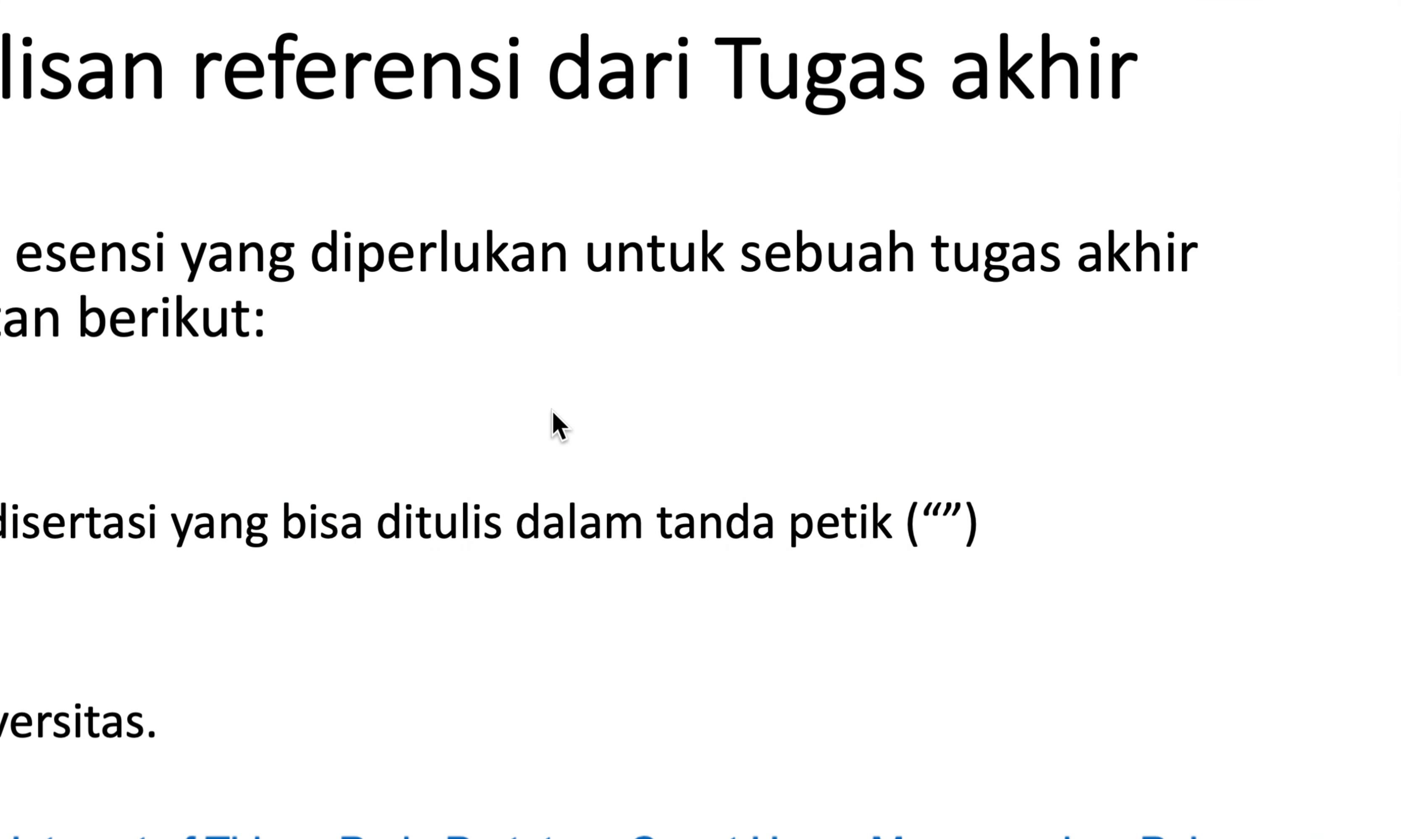
key("super+Tab")
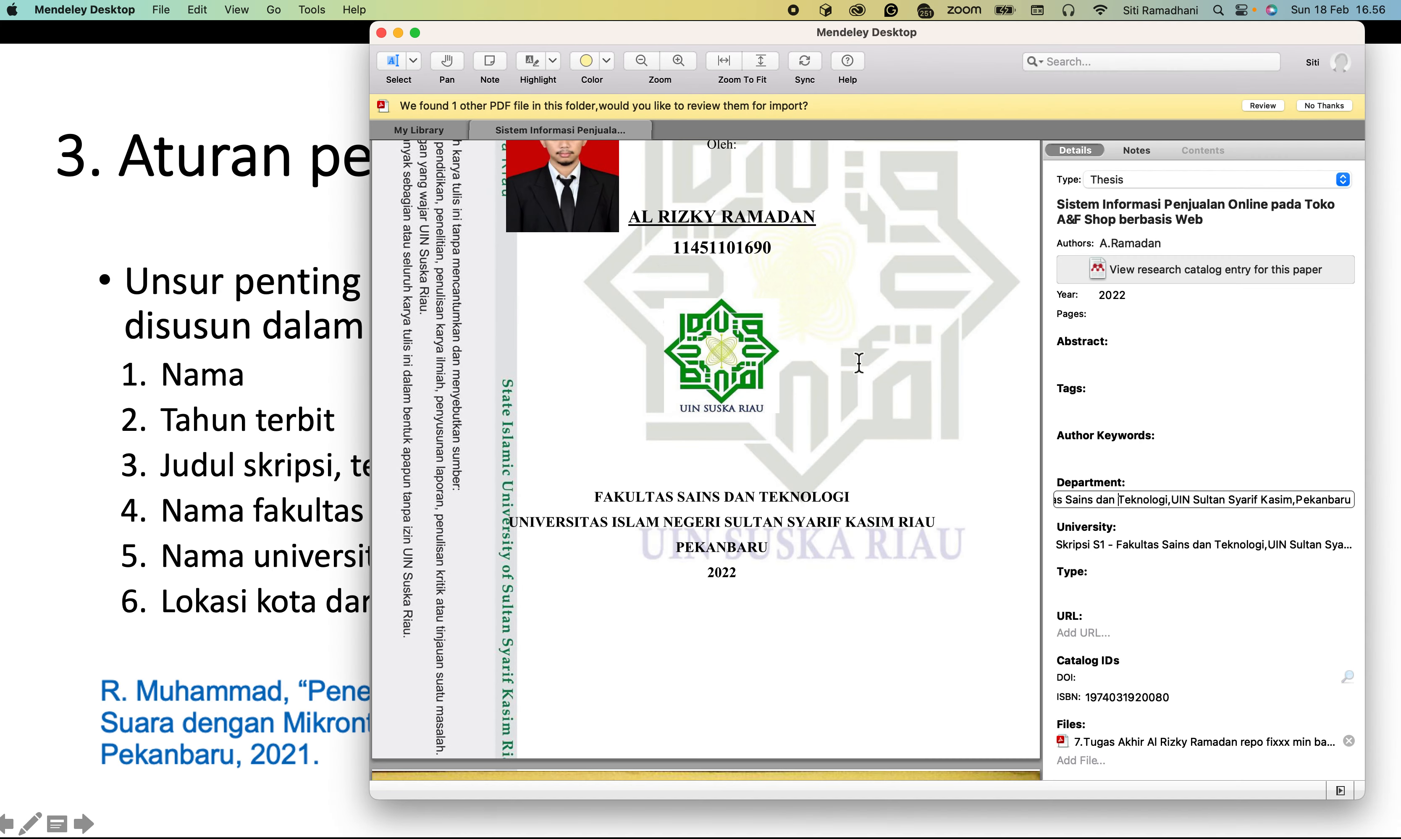
left_click(859, 363)
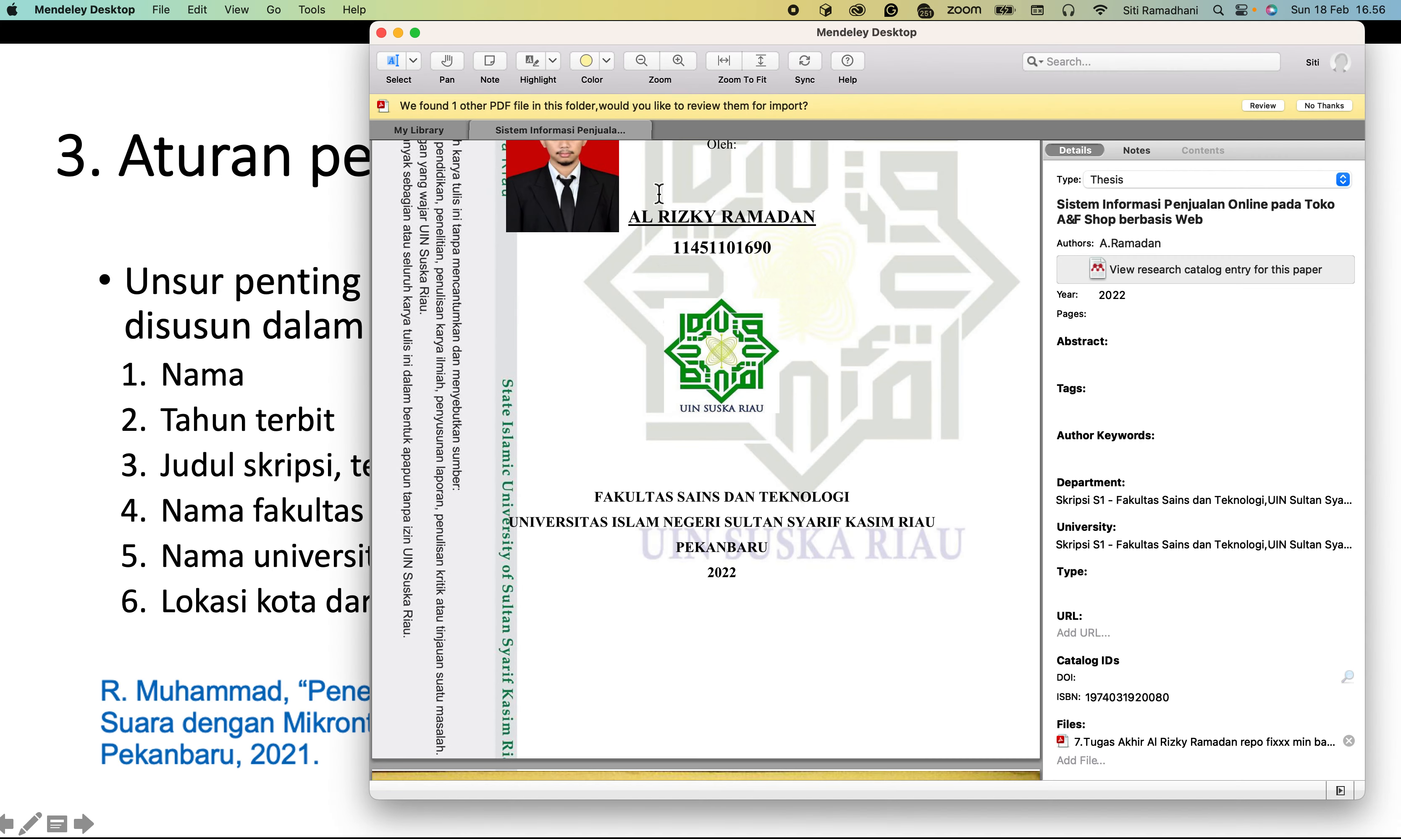
left_click(478, 130)
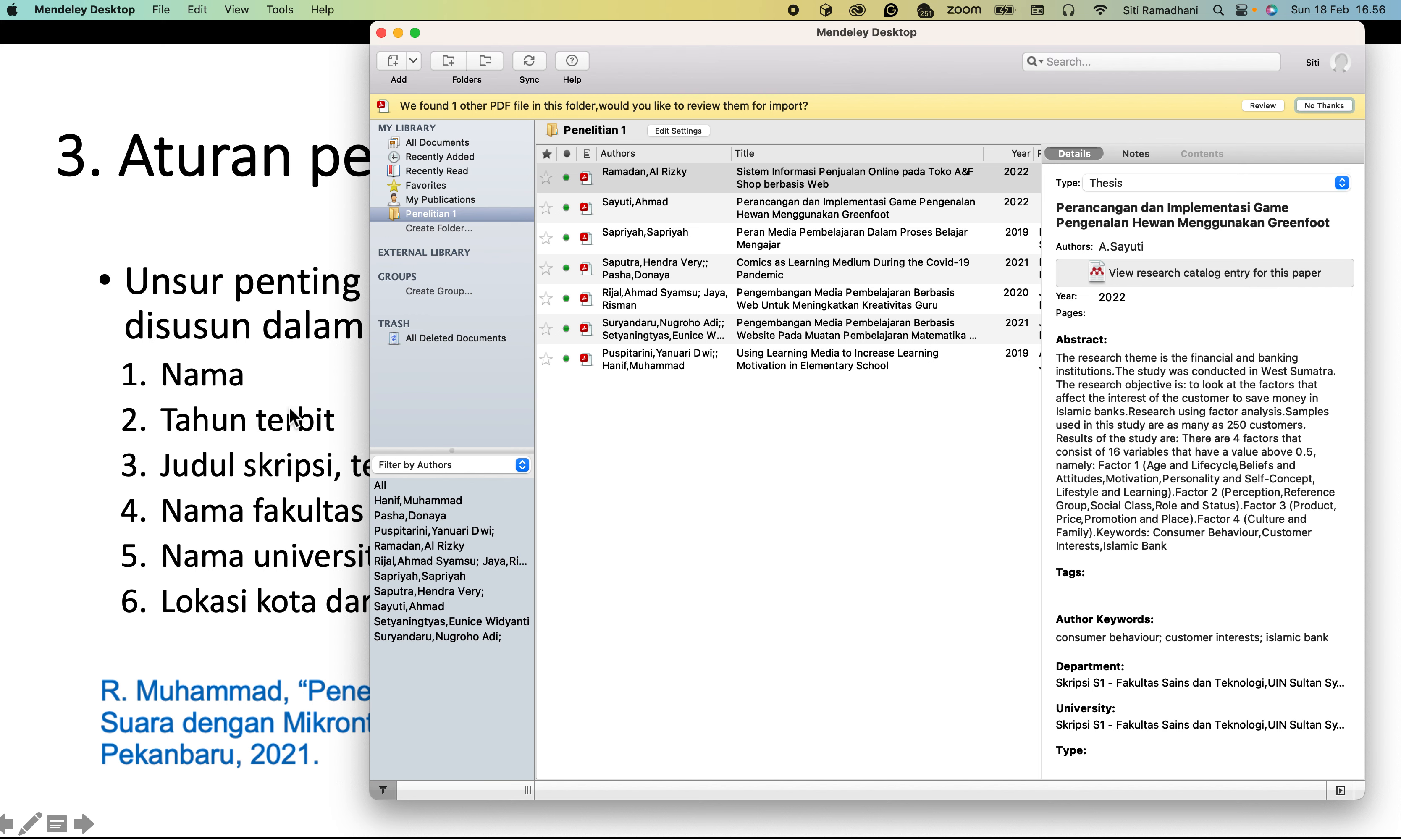
Switch to Document3 in Word and go to the paragraphs under the heading CONTOH REFERENSI PROCEEDING
key("super+Tab")
key("super+Tab")
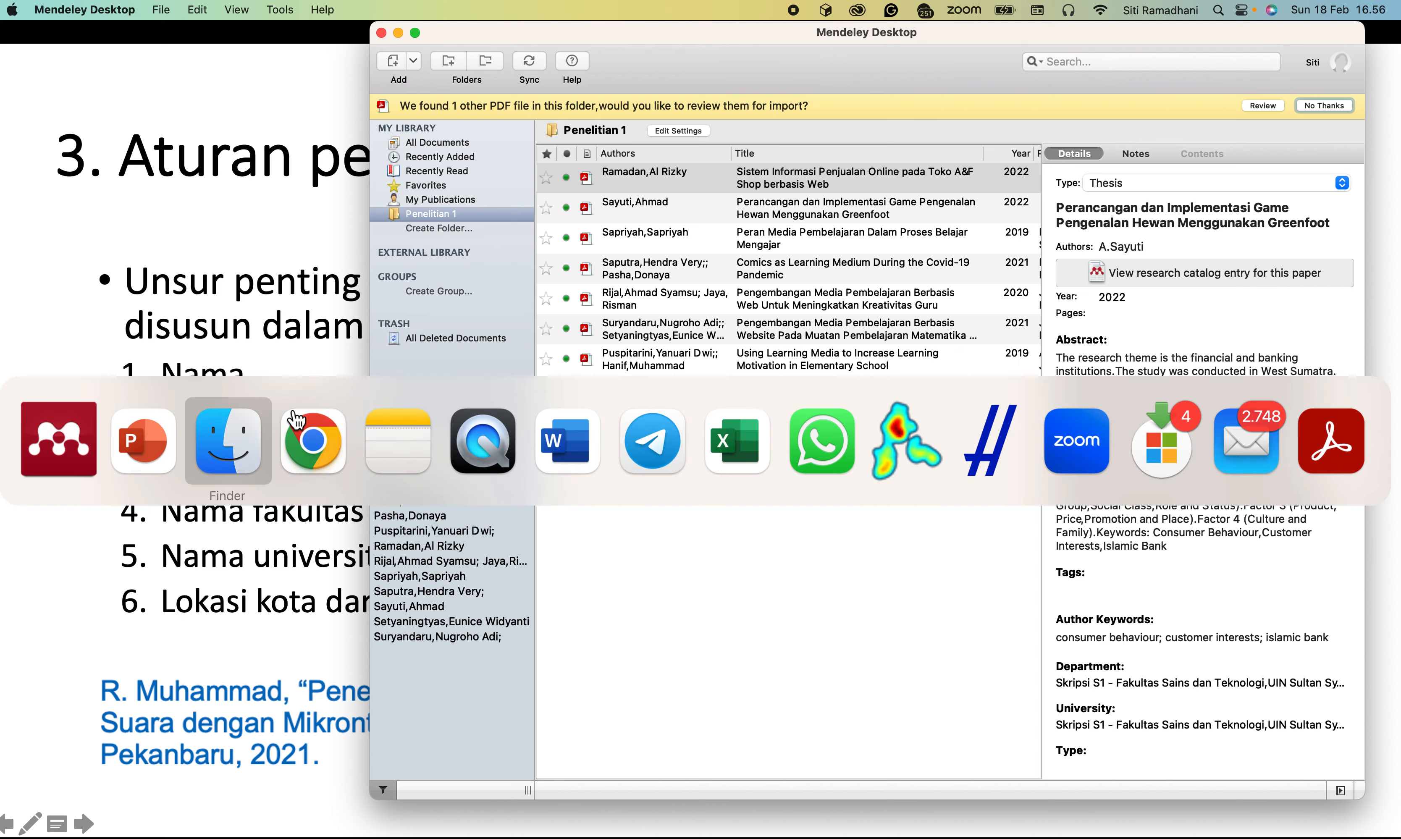
key("super+Tab")
key("super+Tab")
key("super+Tab")
key("super+Tab")
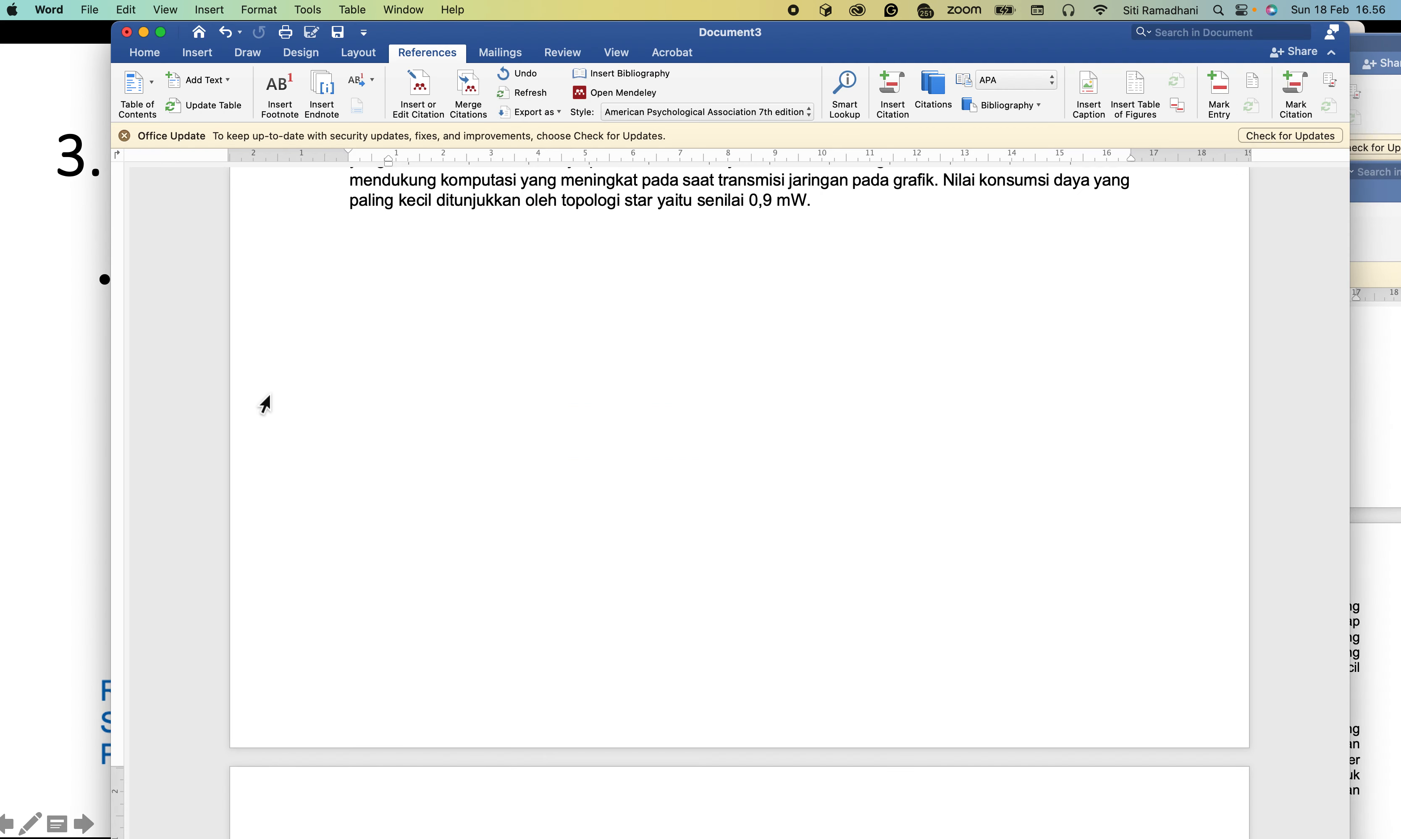
scroll(574, 351, "up", 8)
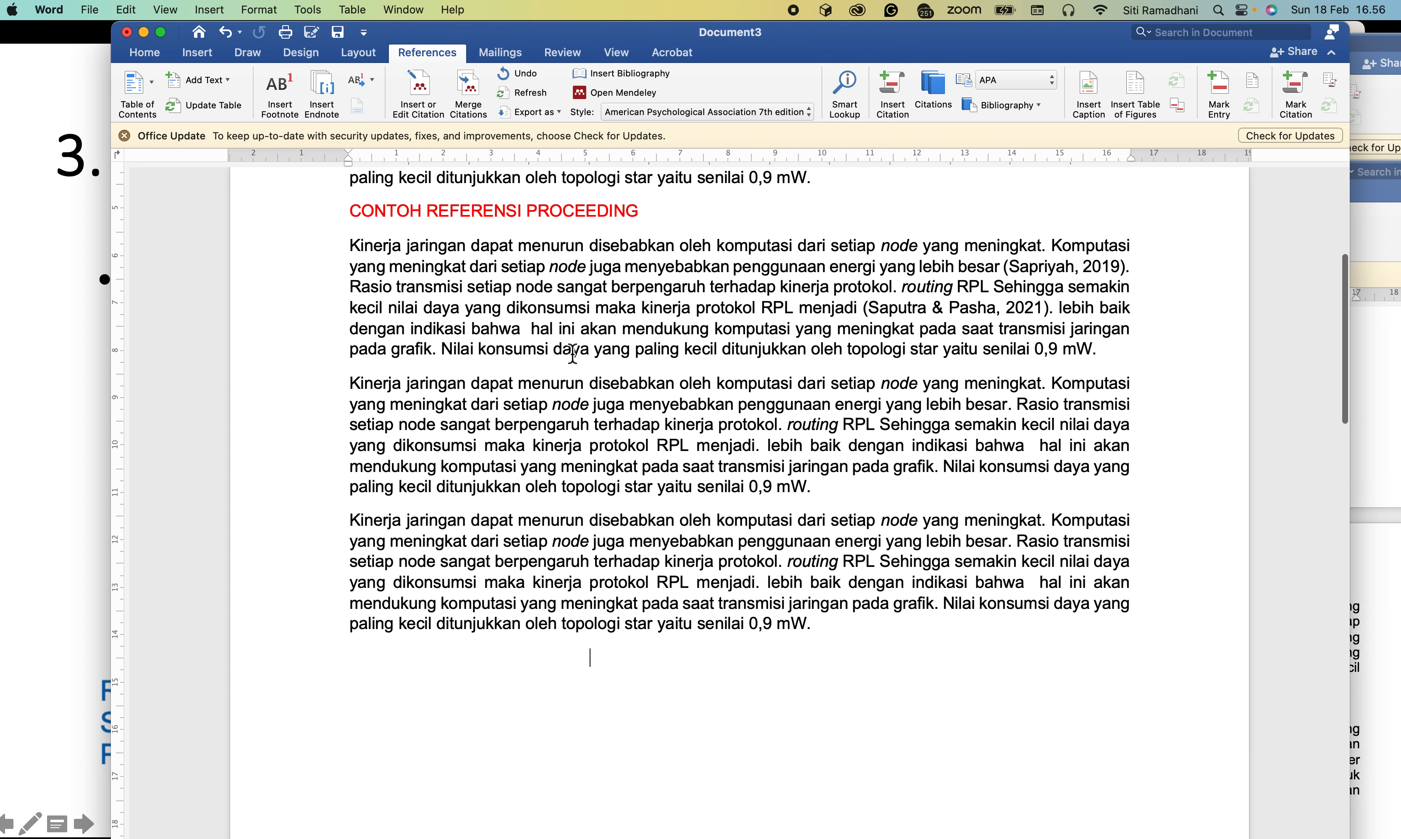
Copy the heading CONTOH REFERENSI PROCEEDING and paste it on a new line after the first paragraph of that section
scroll(572, 352, "up", 2)
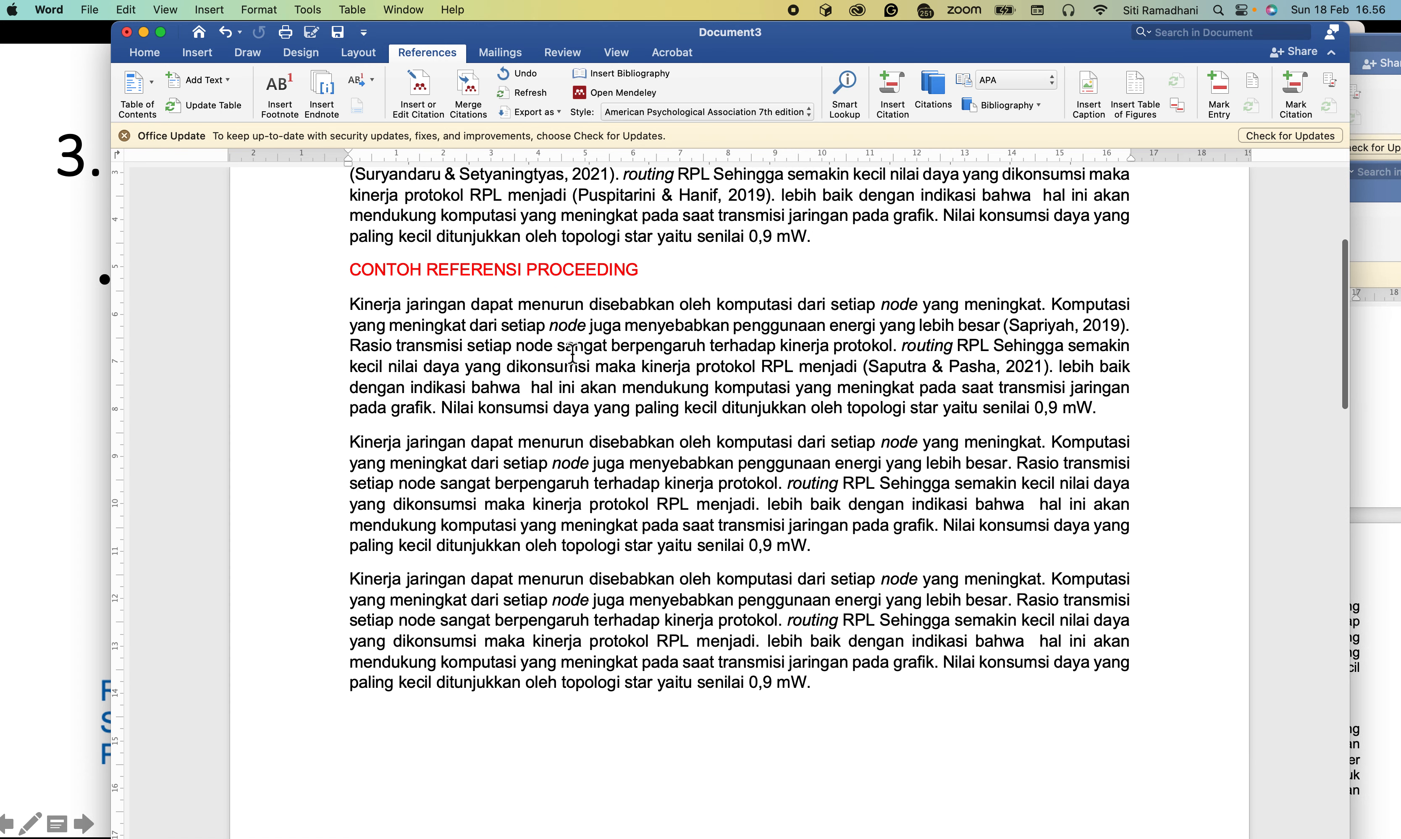
left_click(344, 287)
key("super+c")
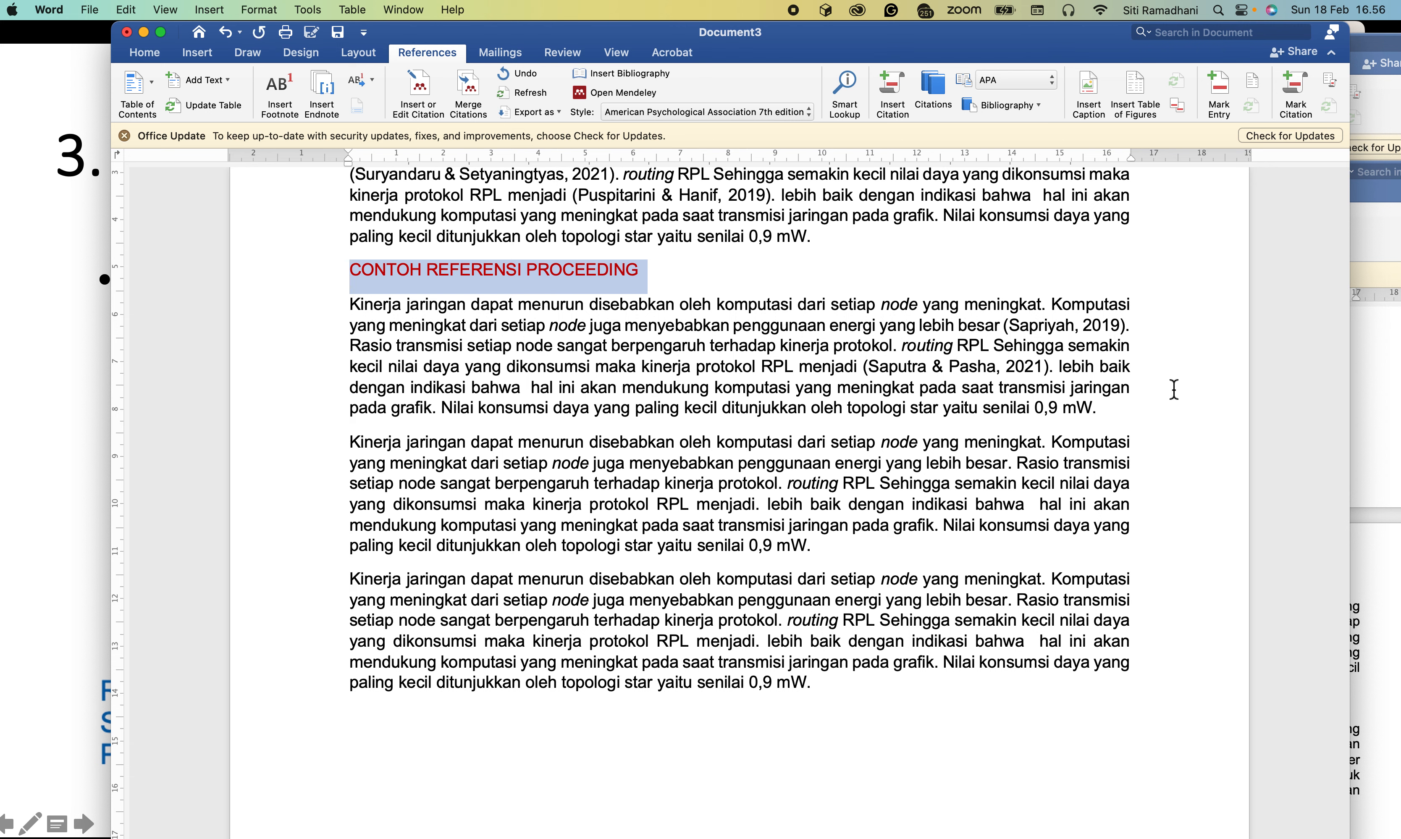
left_click(1111, 411)
key("Return")
key("super+v")
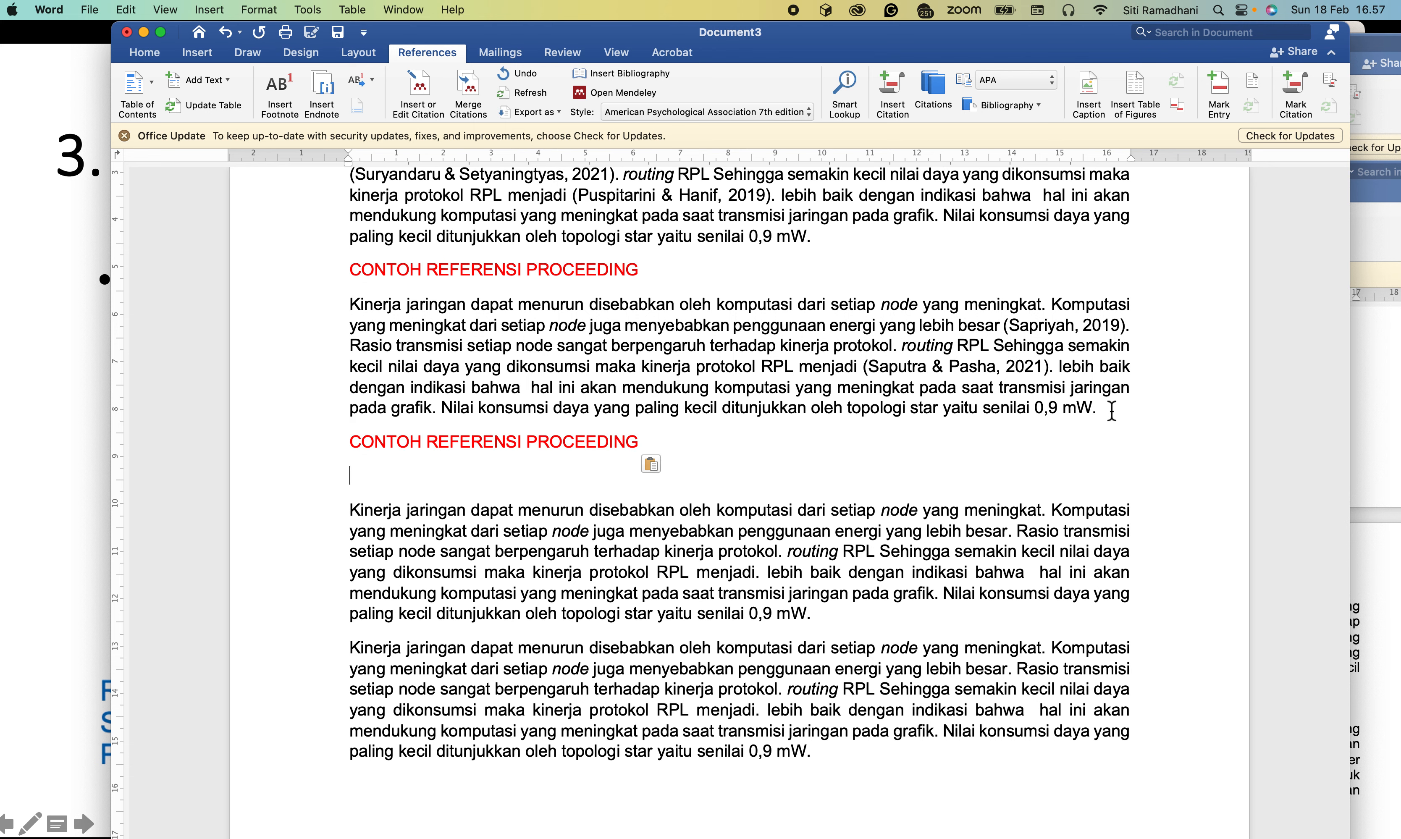
Change the pasted heading to "CONTOH REFERENSI SKRIPSI / TUGAS AKHIR" and remove the empty line below it
double_click(568, 449)
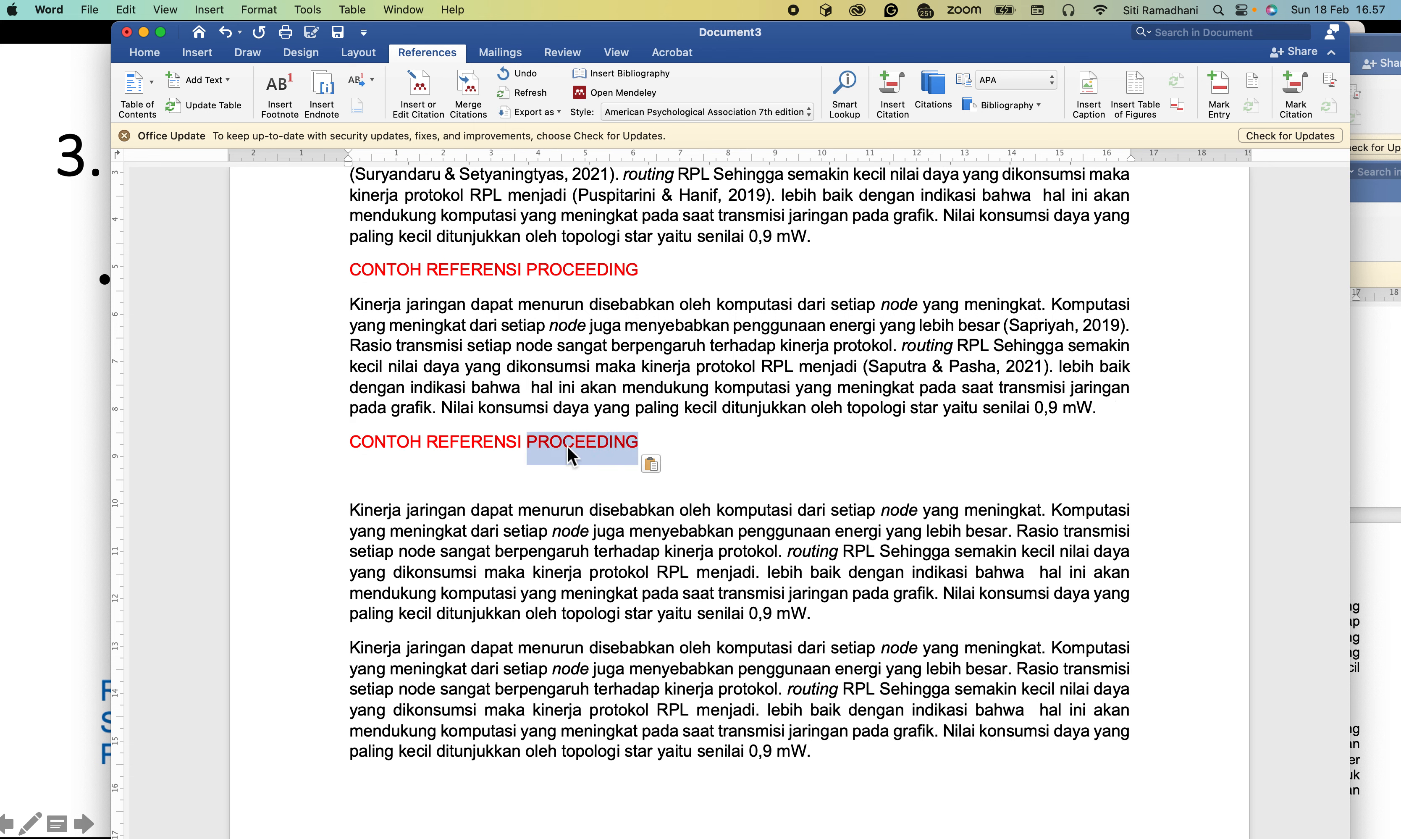
type("SKRP")
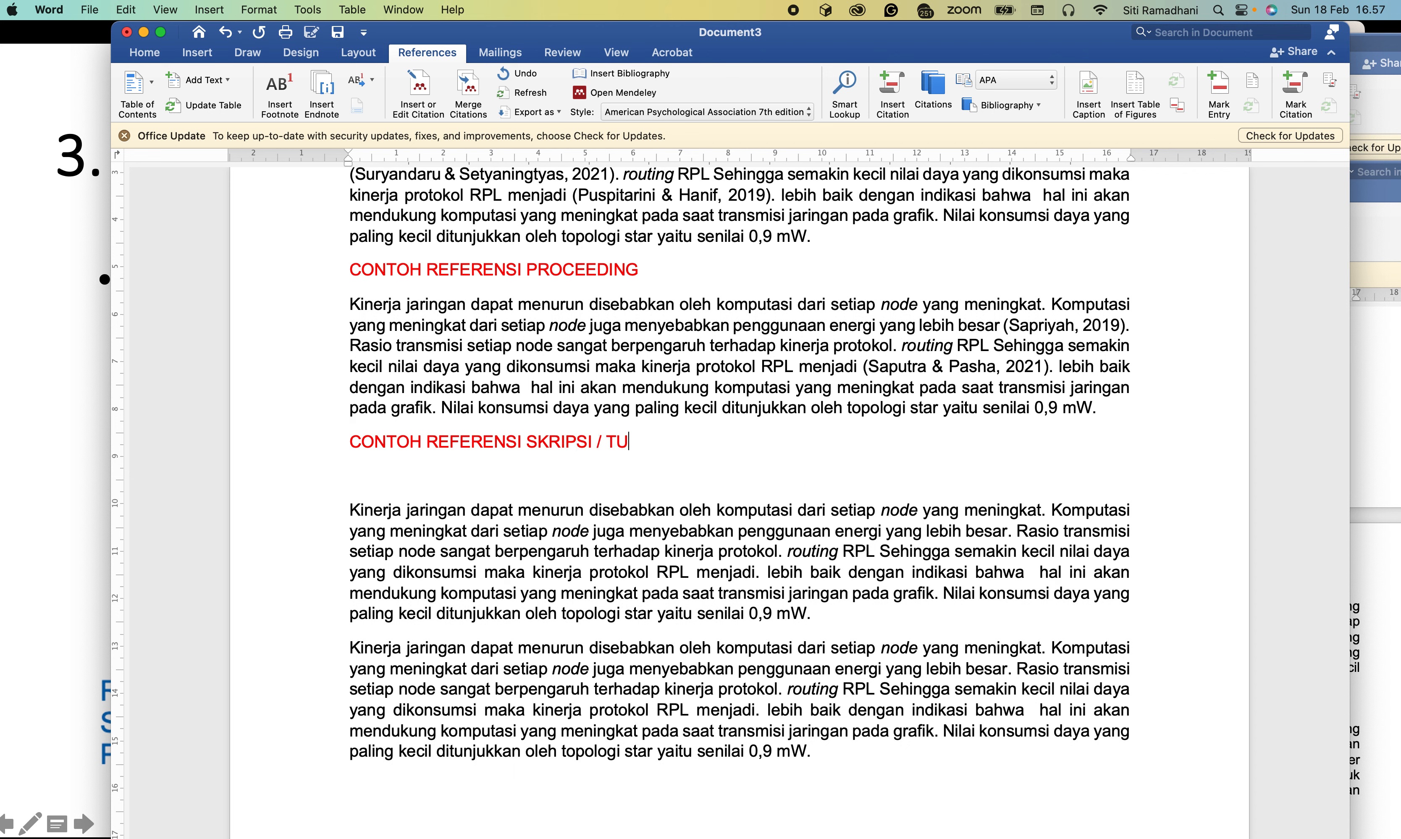
type("GAS AKHIR")
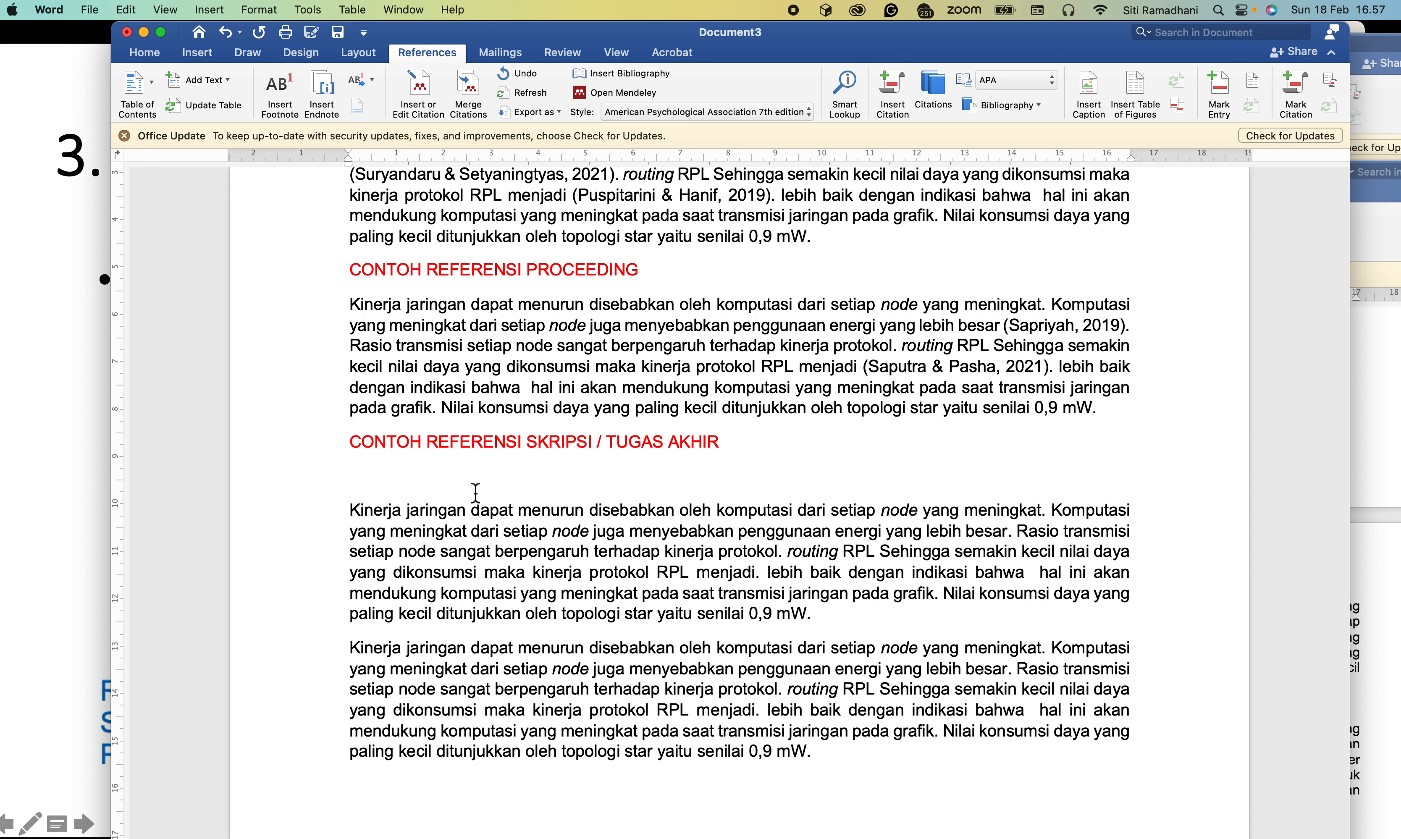
key("Delete")
Insert a Mendeley citation of the 2022 Greenfoot thesis after "lebih besar" in the first paragraph under the SKRIPSI / TUGAS AKHIR heading
scroll(476, 492, "down", 5)
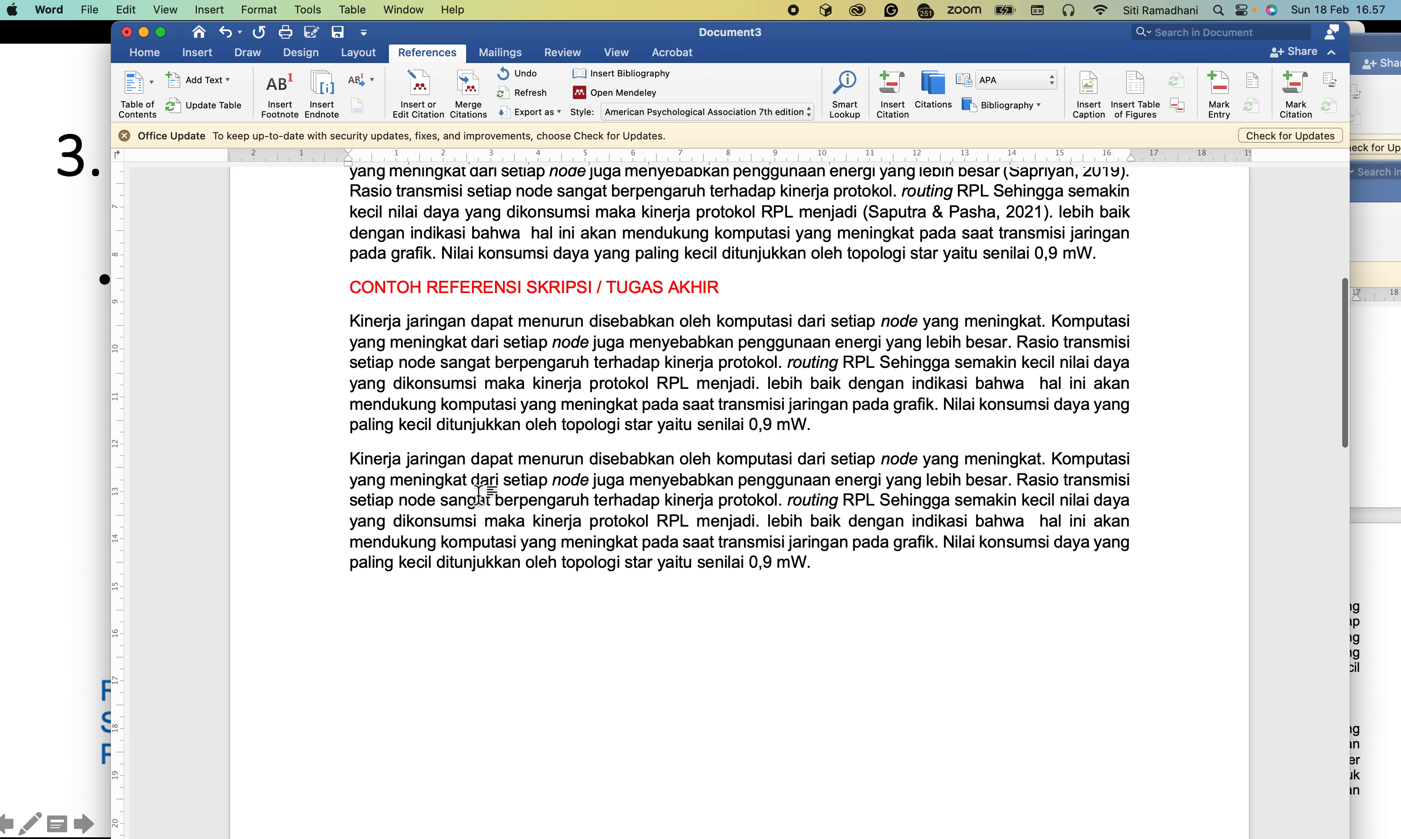
left_click(1010, 352)
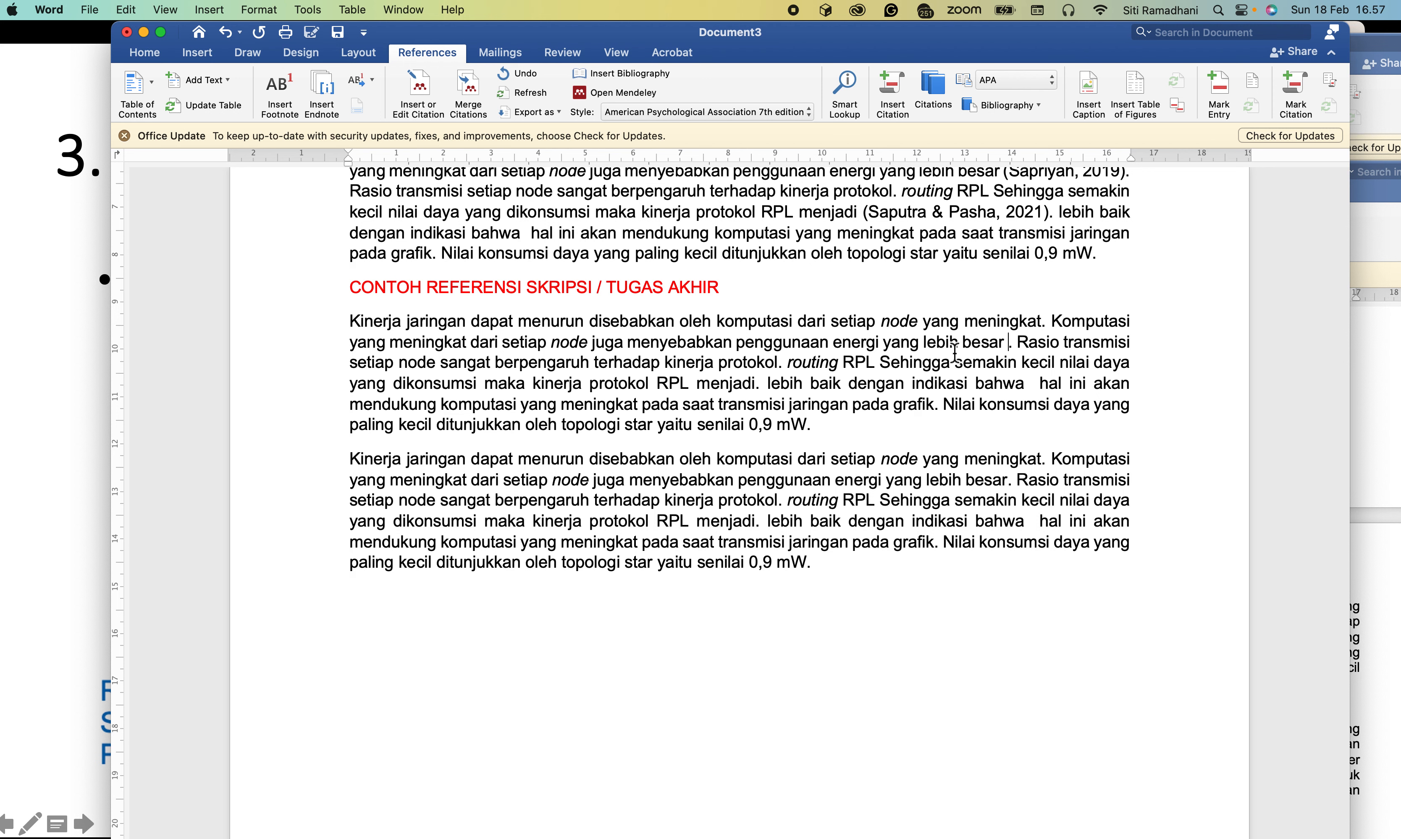
left_click(426, 98)
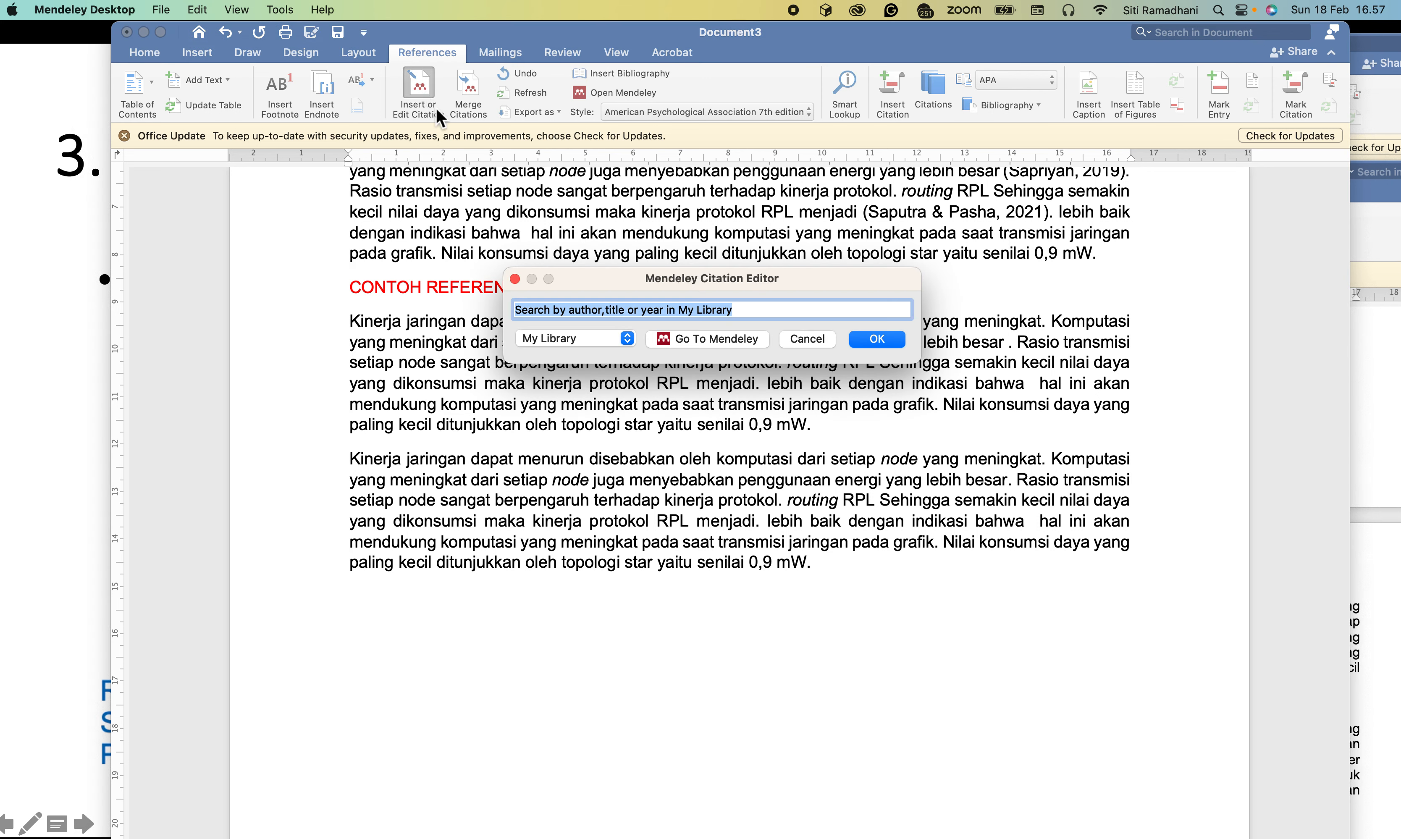
left_click(716, 340)
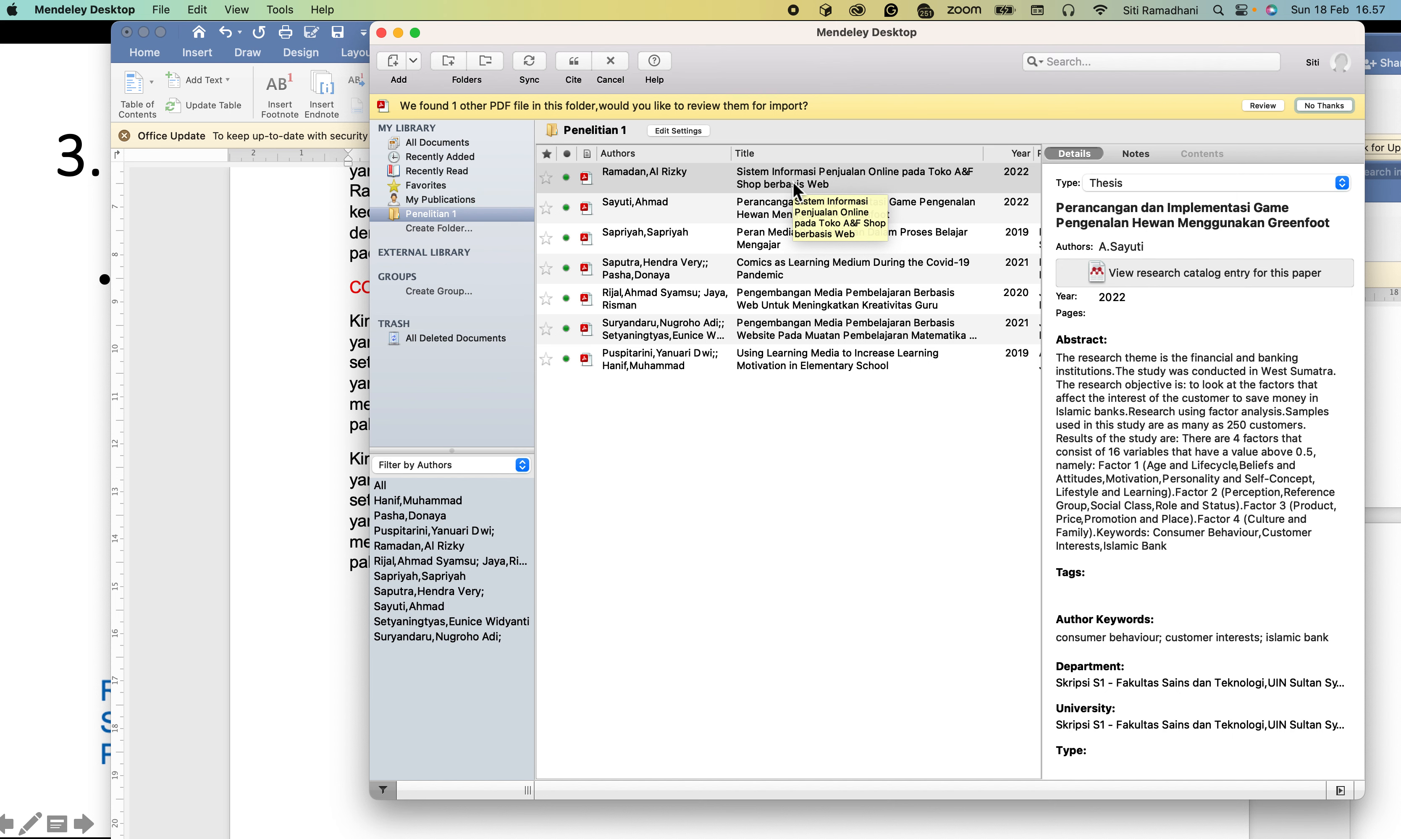
left_click(574, 64)
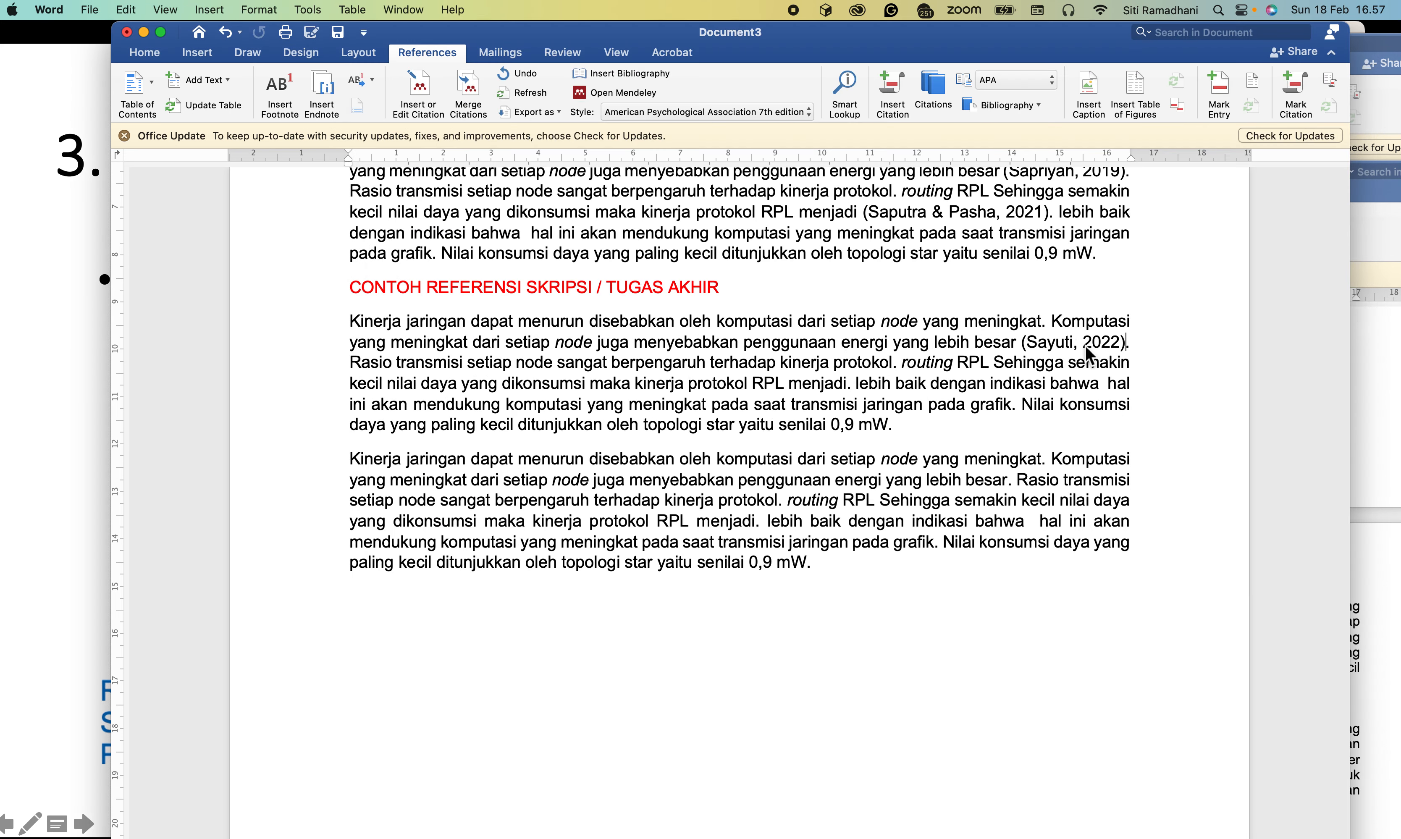
Check the inserted Greenfoot thesis citation and its entry under DAFTAR PUSTAKA, and return to the thesis example paragraph
left_click(1049, 344)
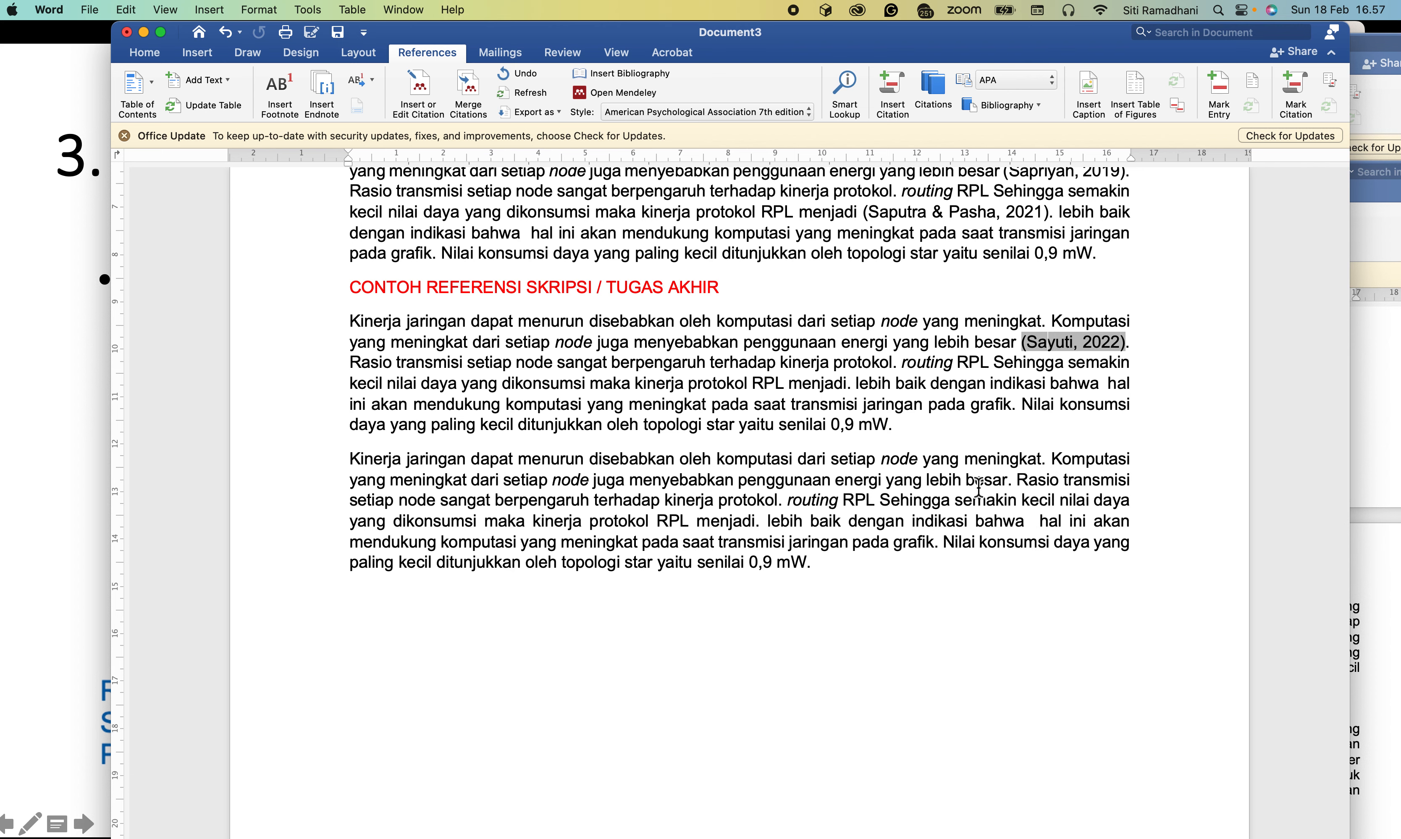
scroll(978, 486, "down", 15)
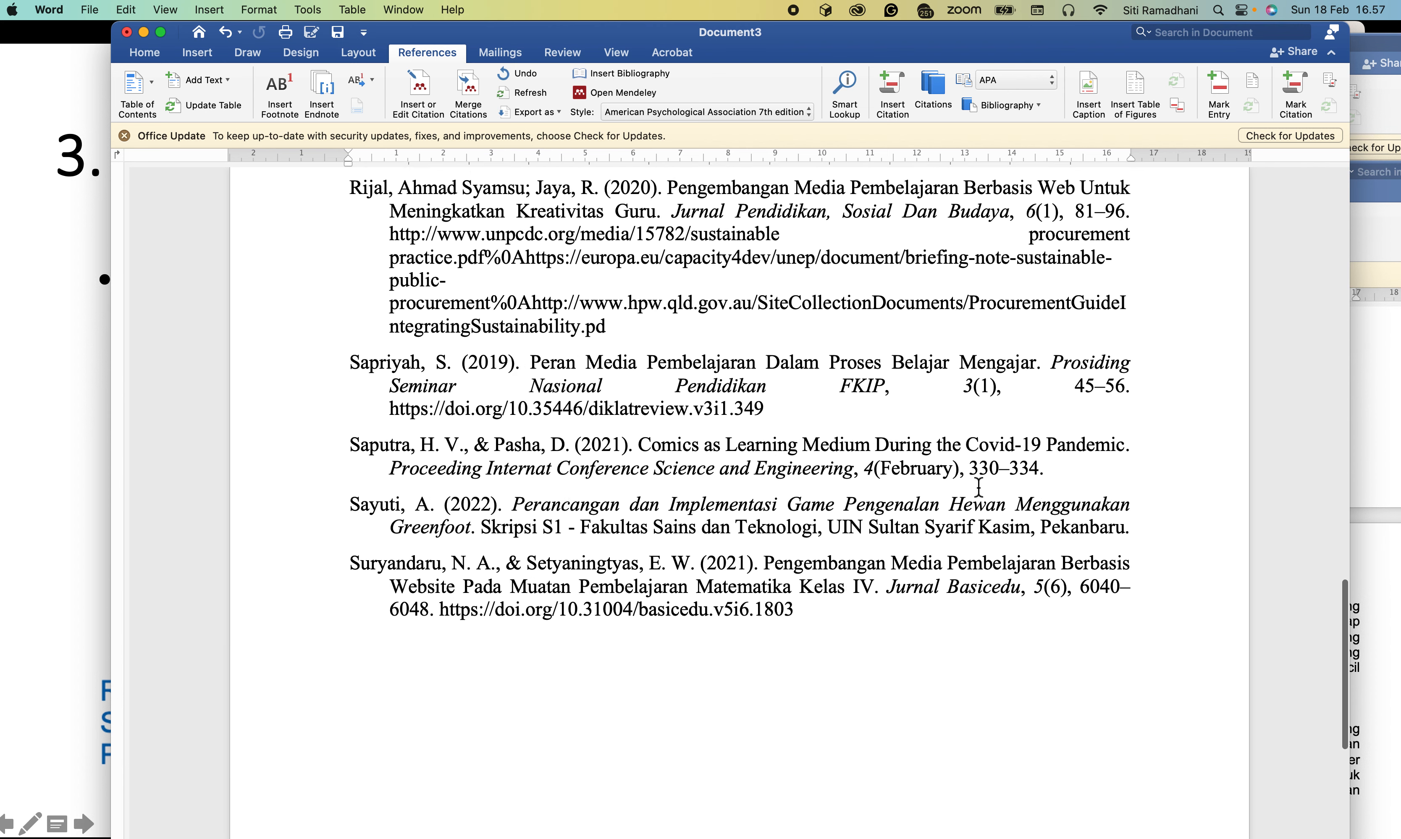
scroll(978, 486, "down", 1)
left_click(613, 500)
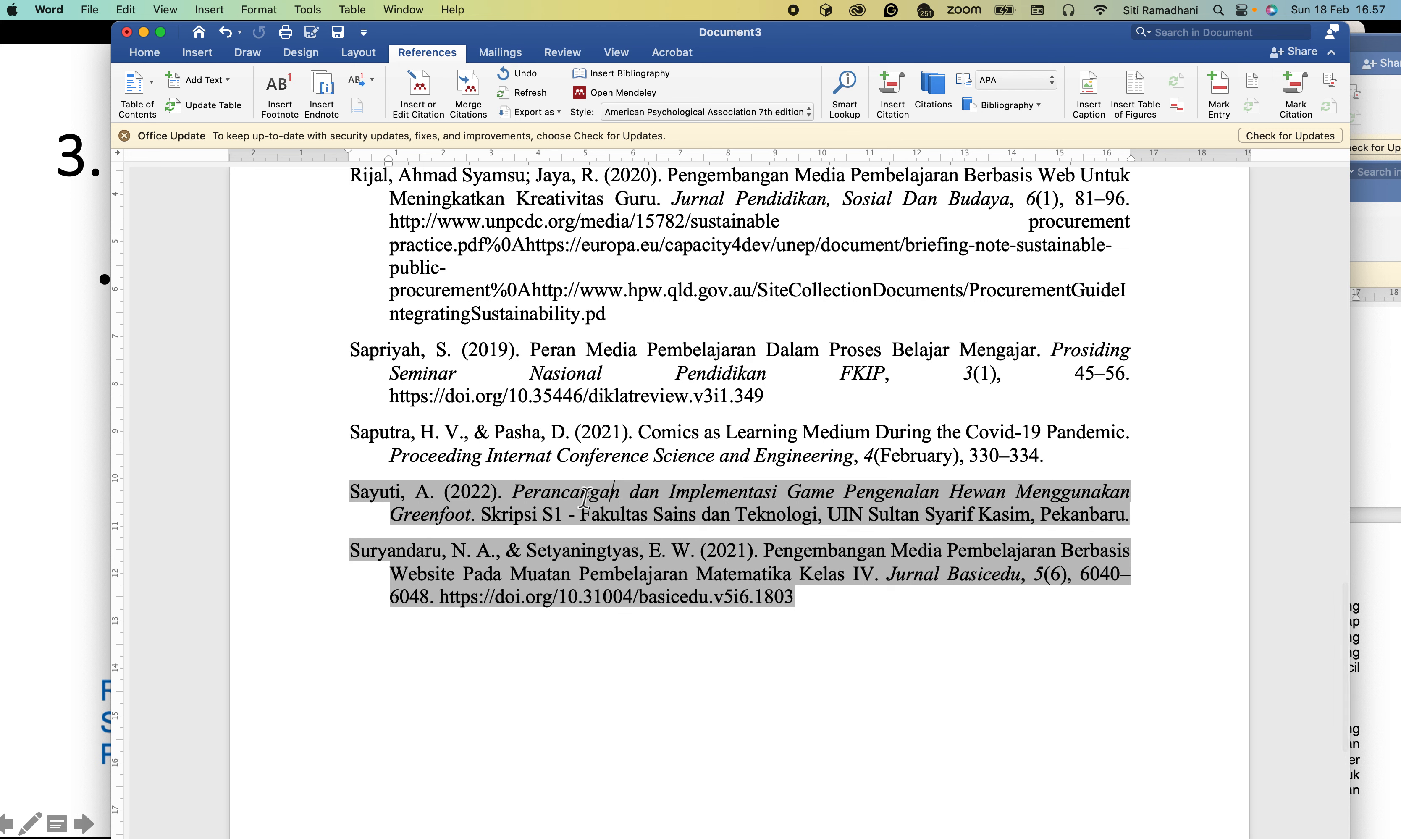
left_click(486, 431)
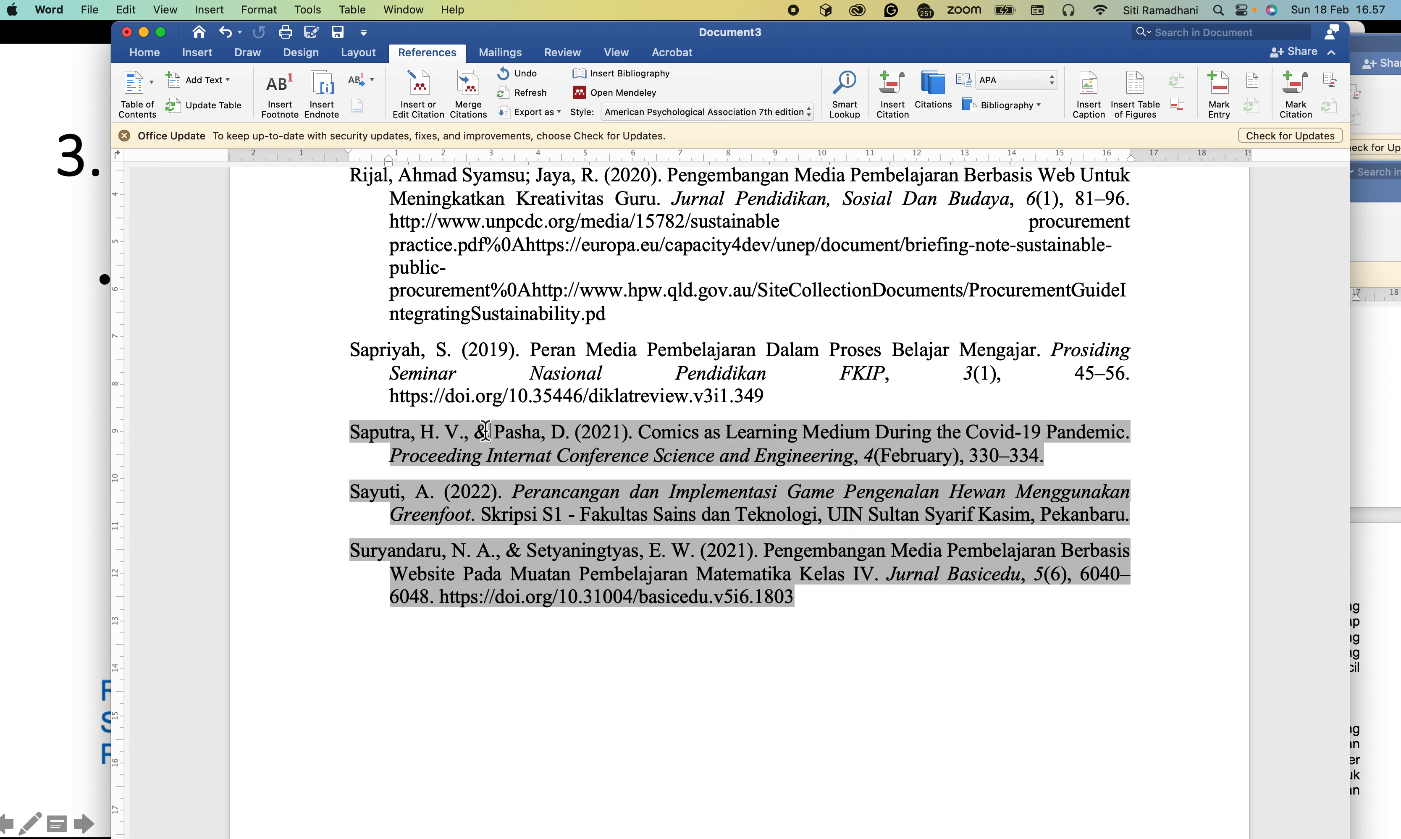
left_click(614, 707)
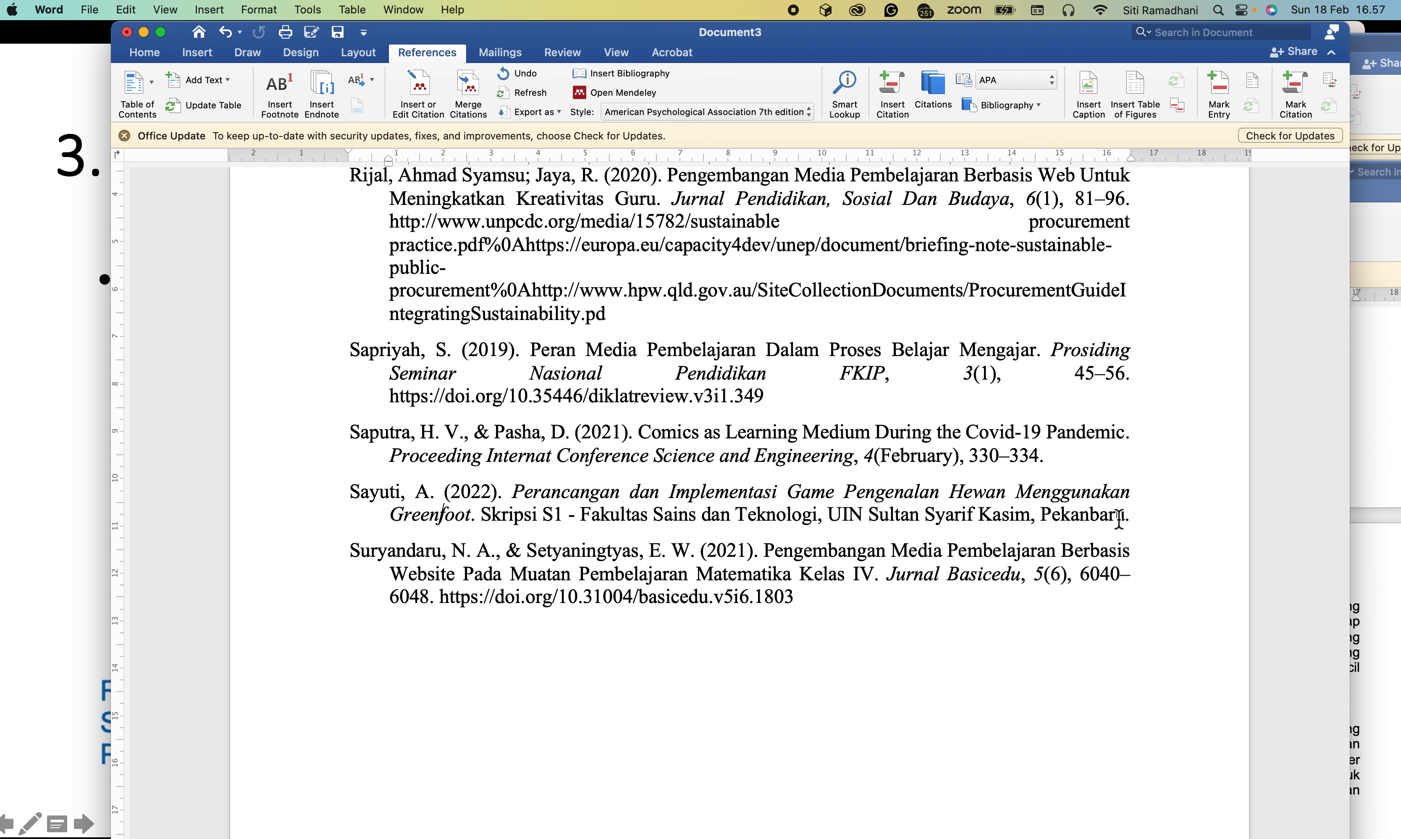
scroll(937, 518, "up", 15)
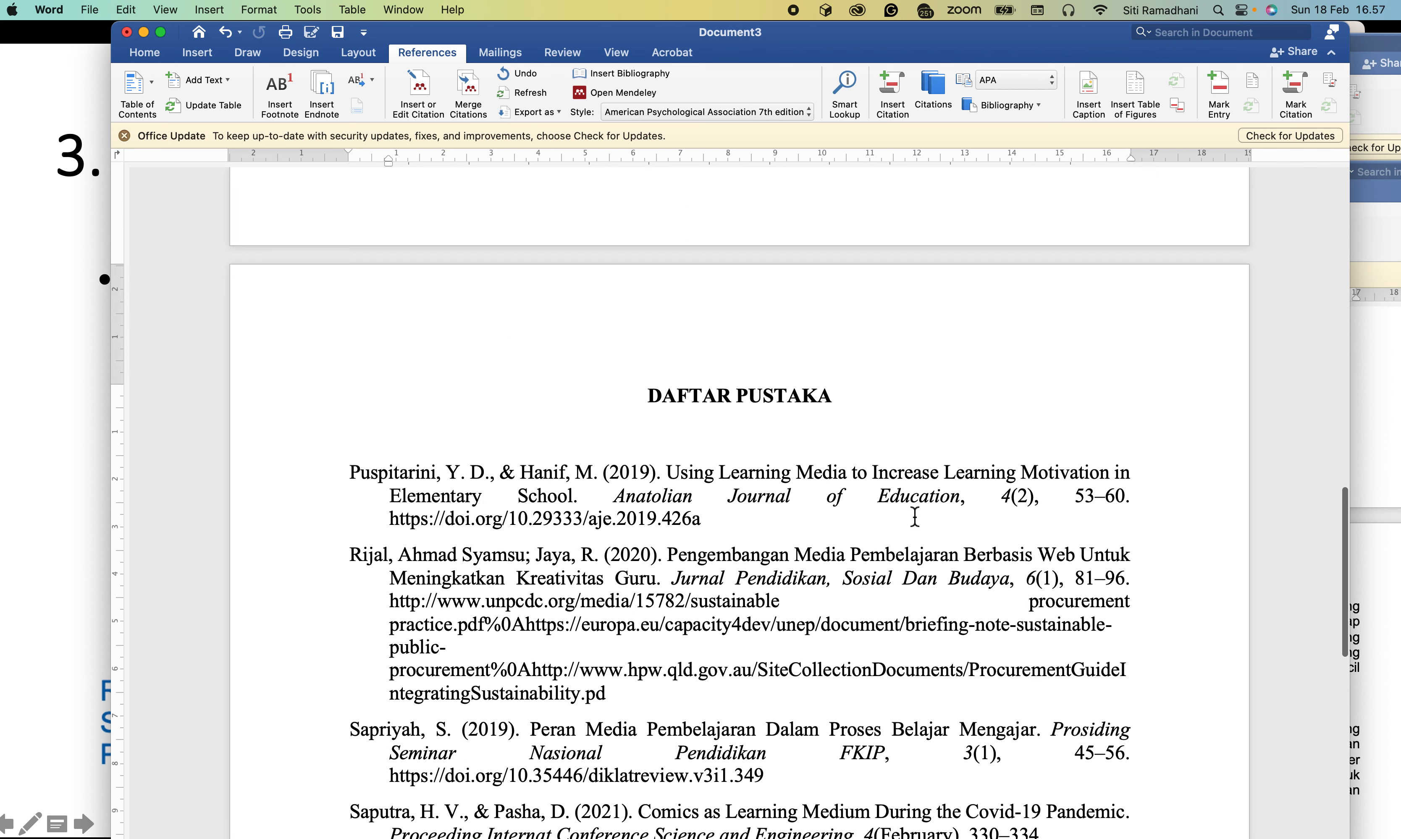
scroll(914, 518, "up", 1)
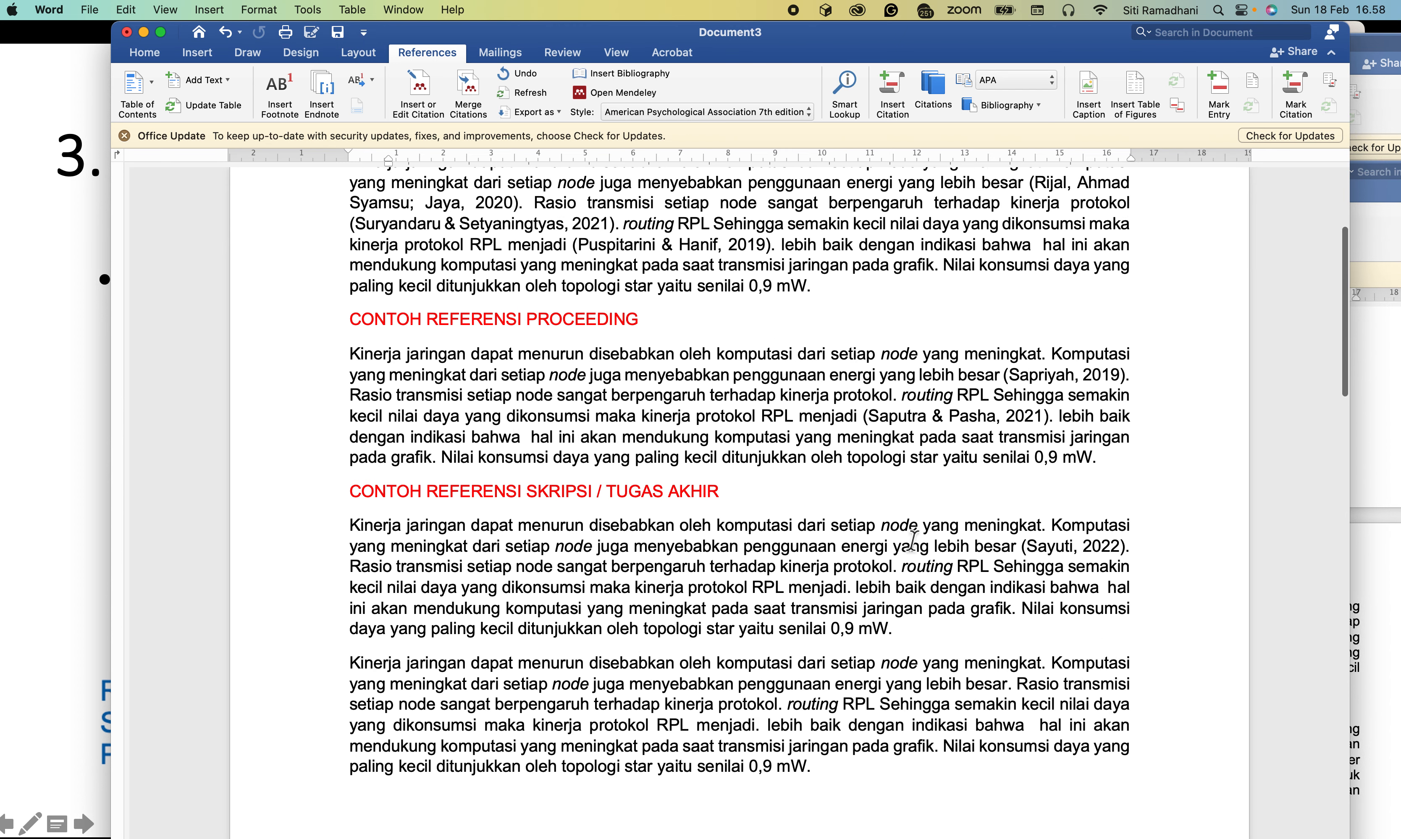
Try citing the Greenfoot thesis from Mendeley after "kinerja protokol" in the same thesis example paragraph
left_click(894, 572)
type(".")
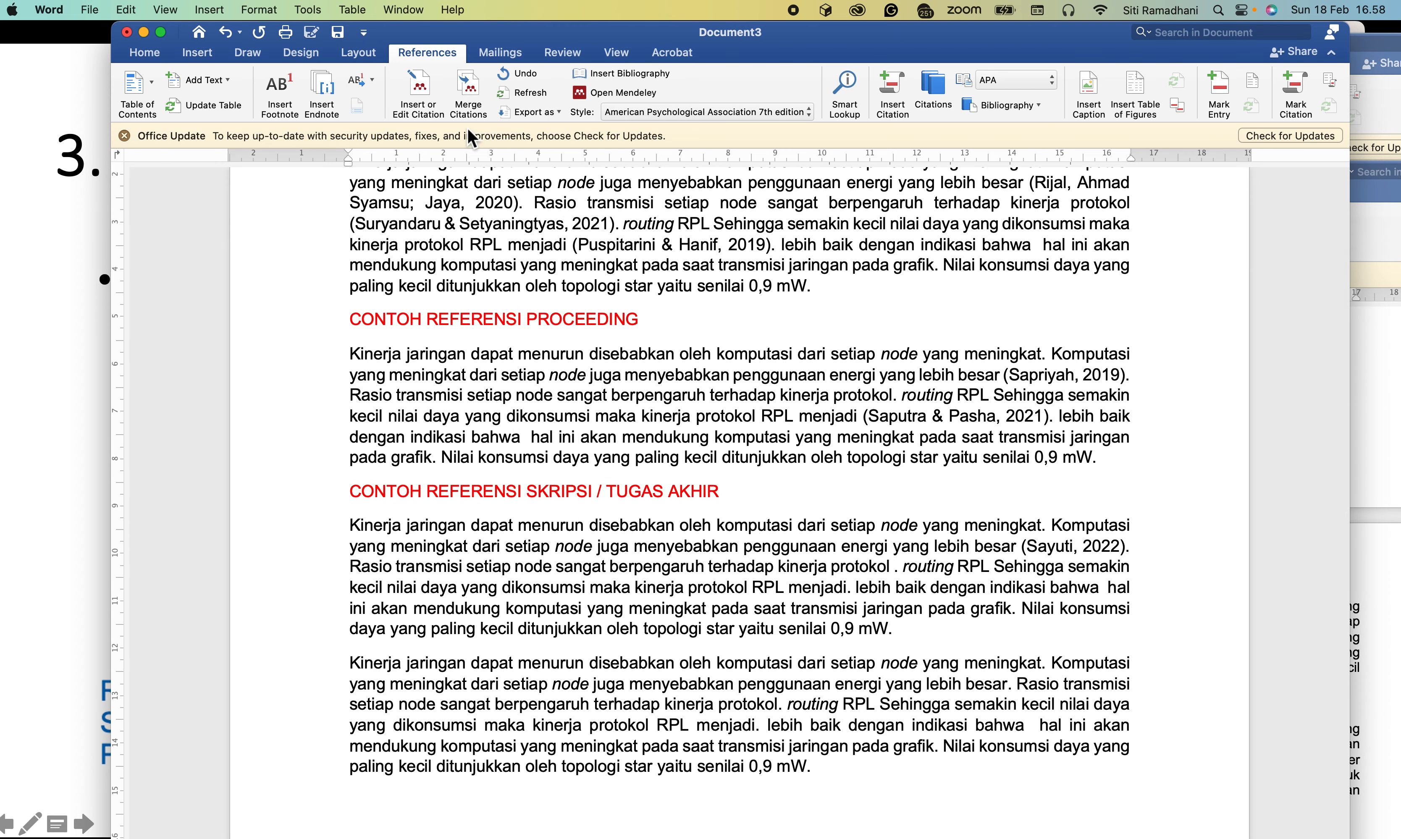
left_click(426, 91)
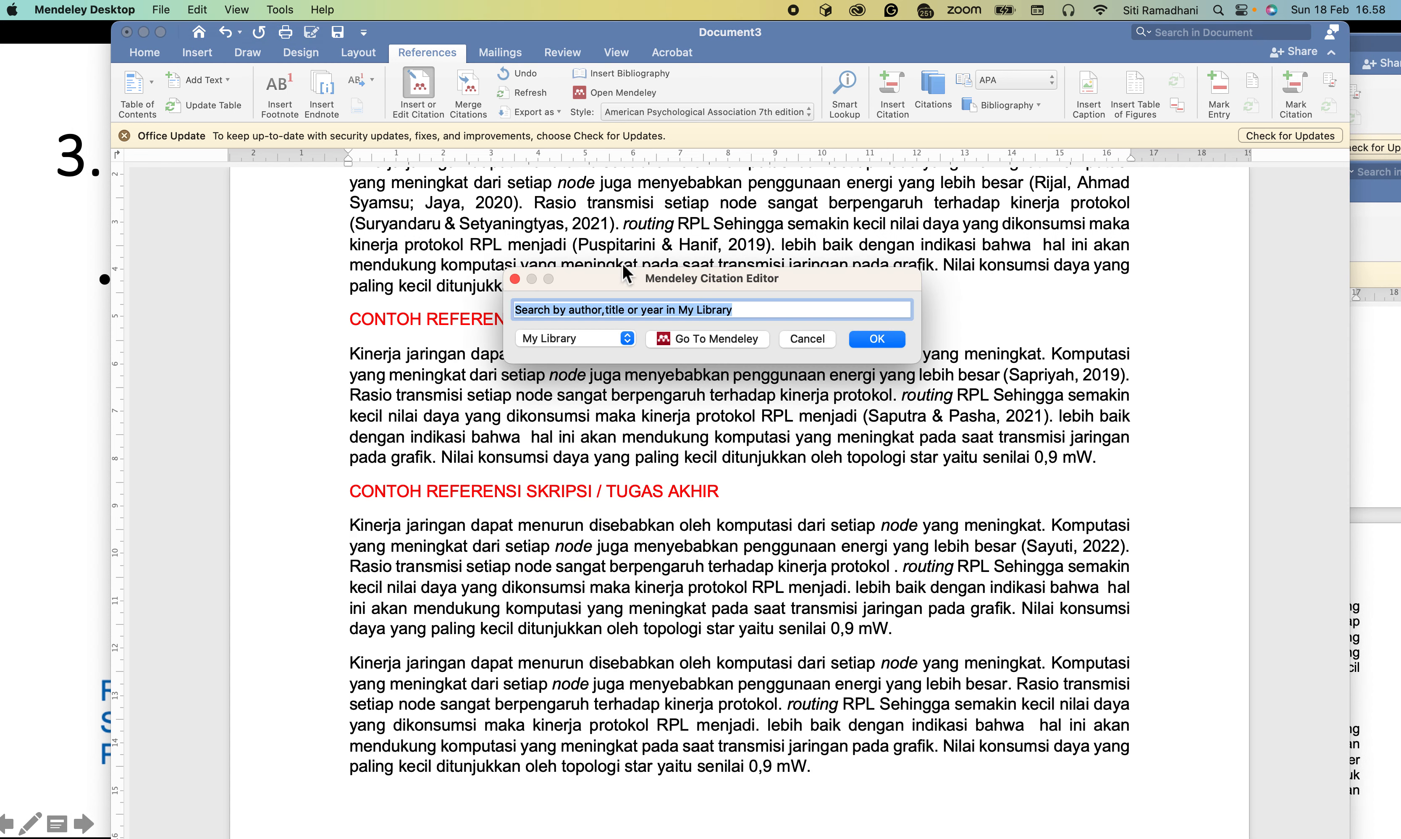
left_click(689, 340)
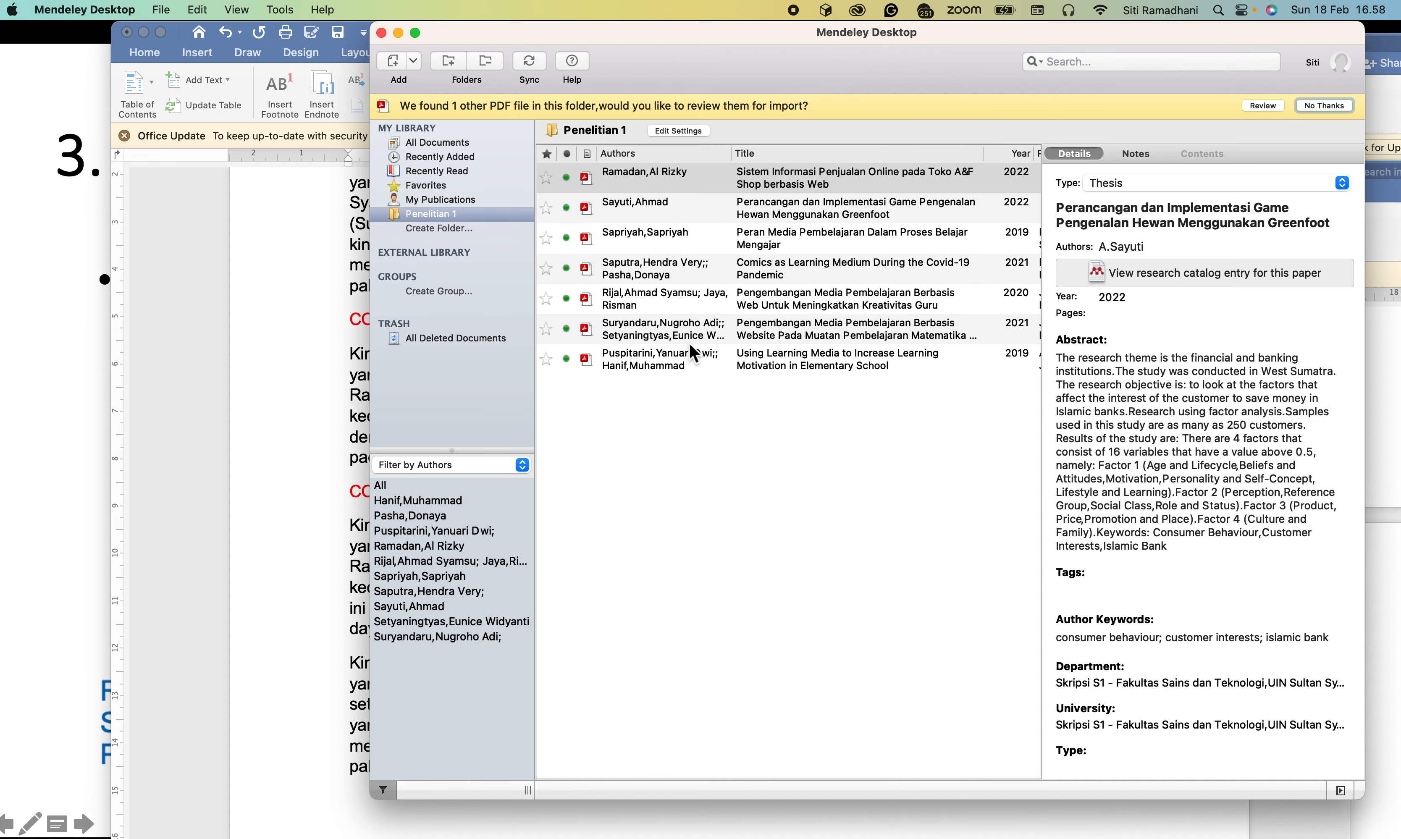
left_click(680, 213)
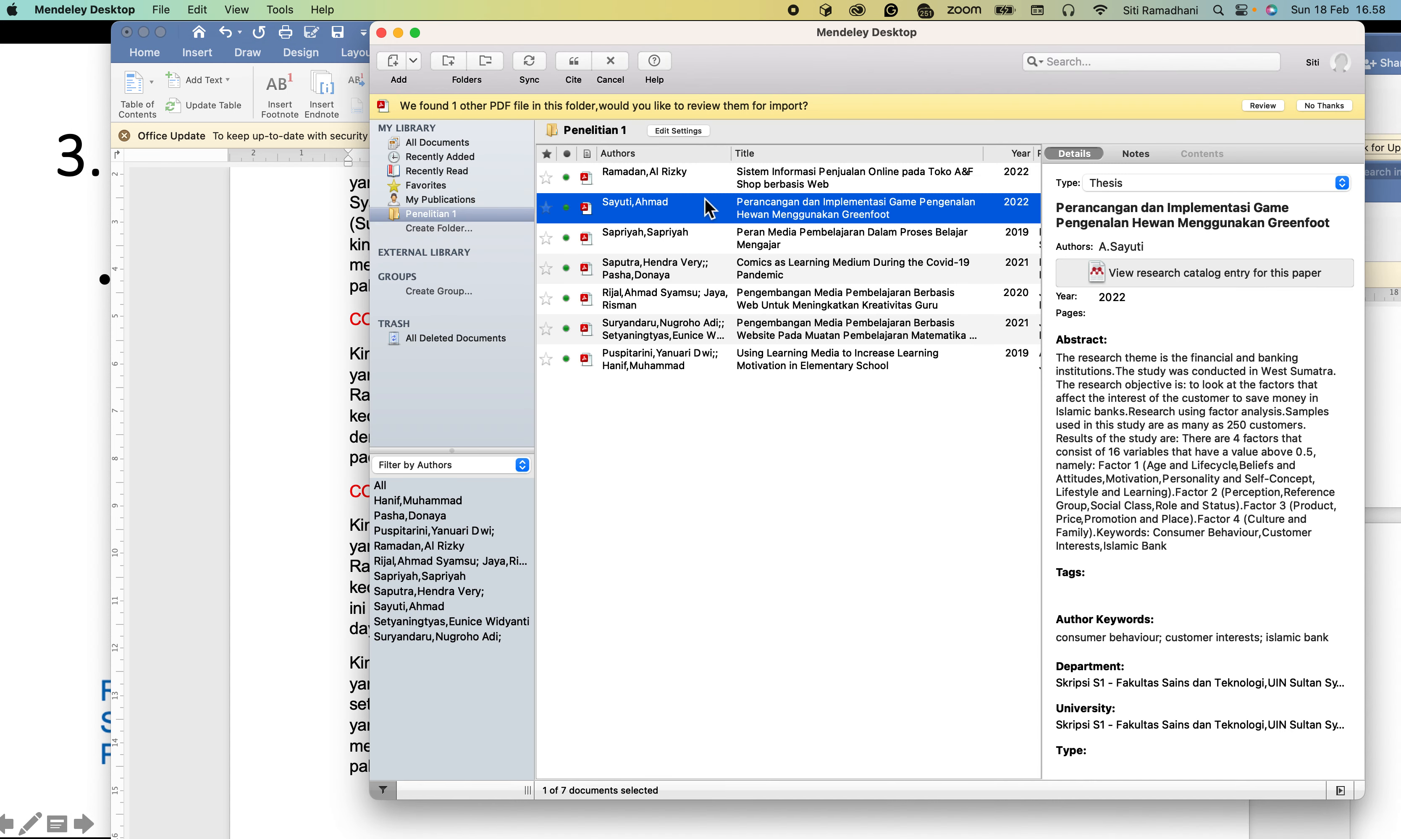
left_click(573, 62)
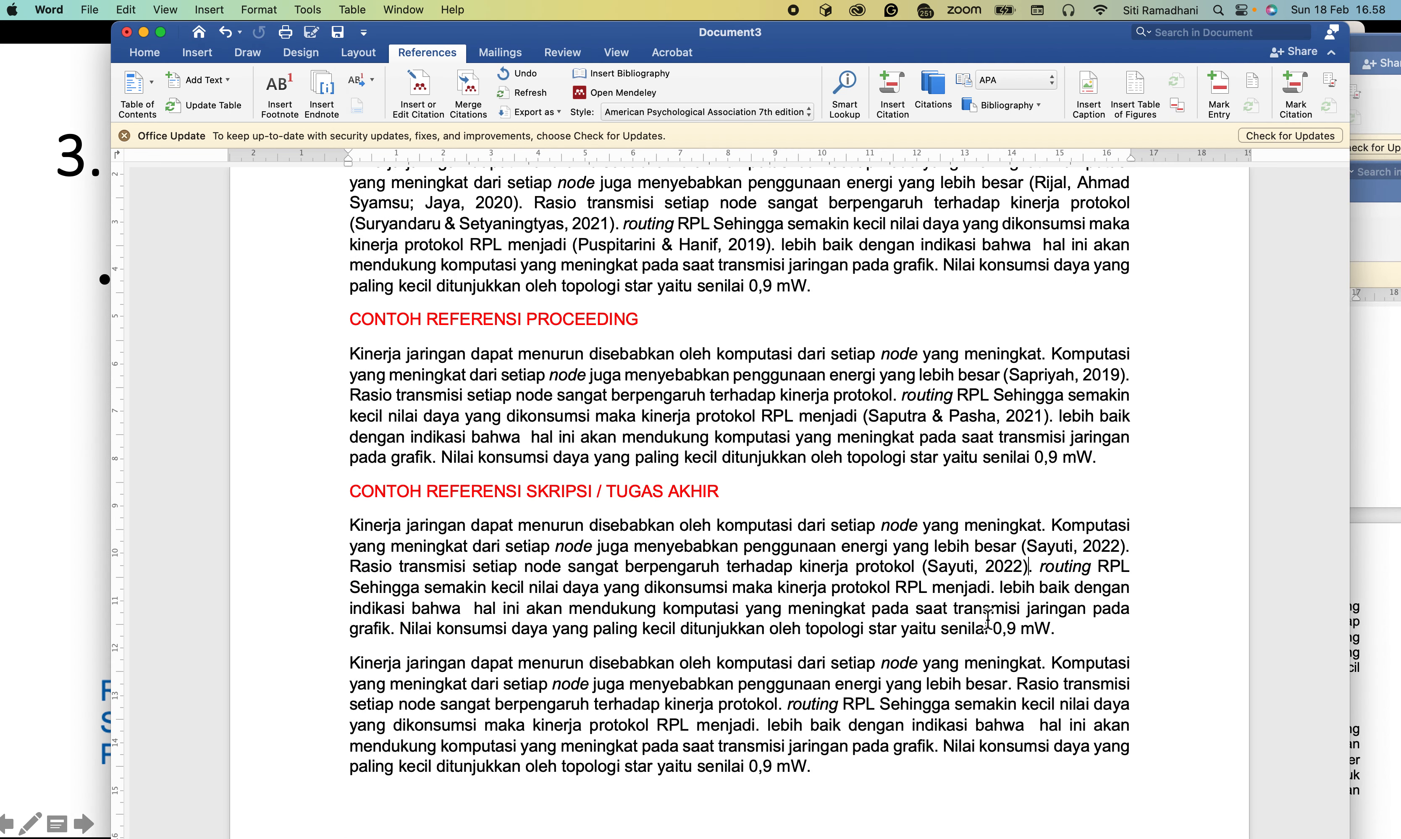
Delete the repeated Greenfoot thesis citation and the space before it after "kinerja protokol"
key("BackSpace")
key("BackSpace")
key("BackSpace")
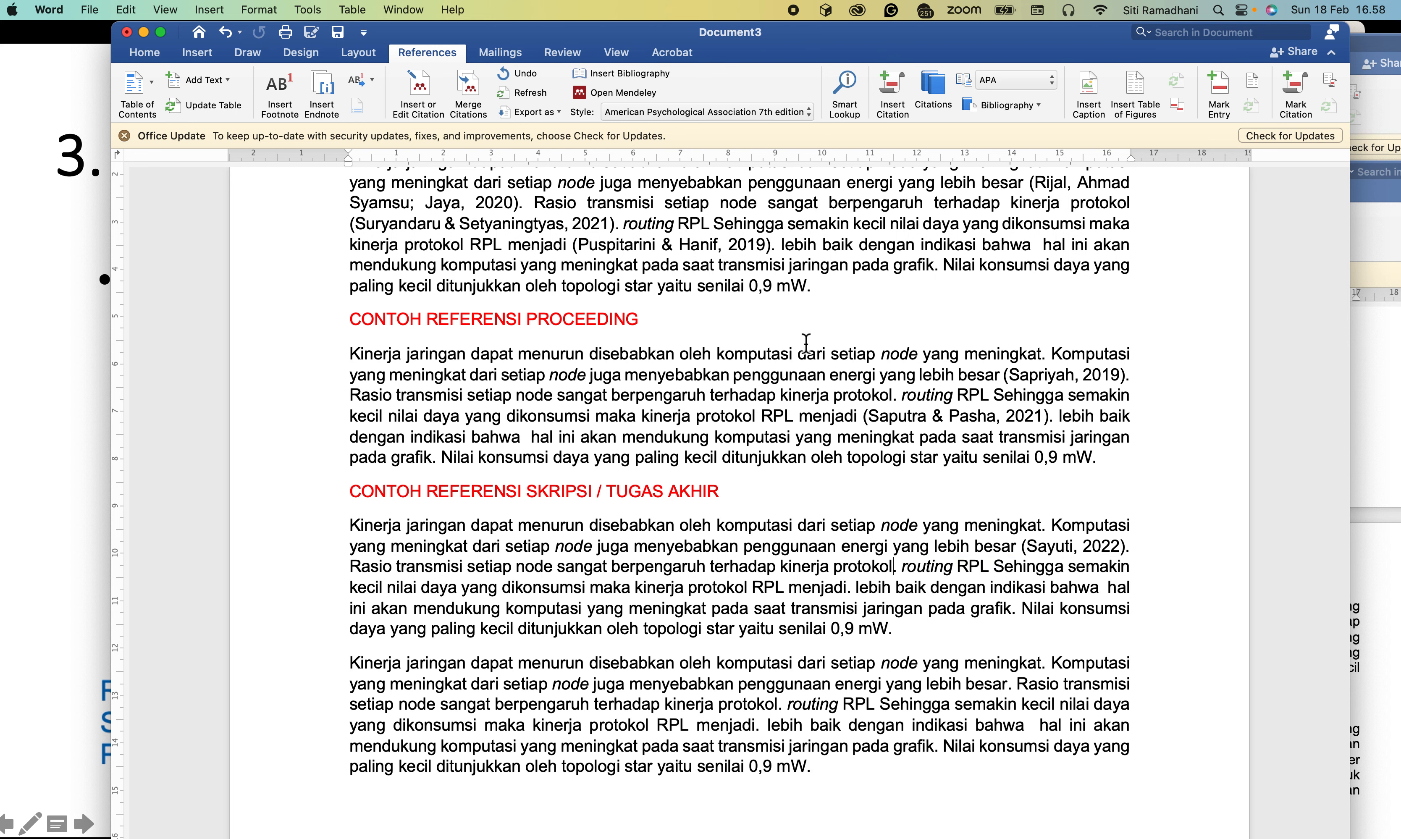
Insert a Mendeley citation of the thesis "Sistem Informasi Penjualan Online pada Toko A&F Shop berbasis Web" after "kinerja protokol"
left_click(425, 86)
left_click(710, 338)
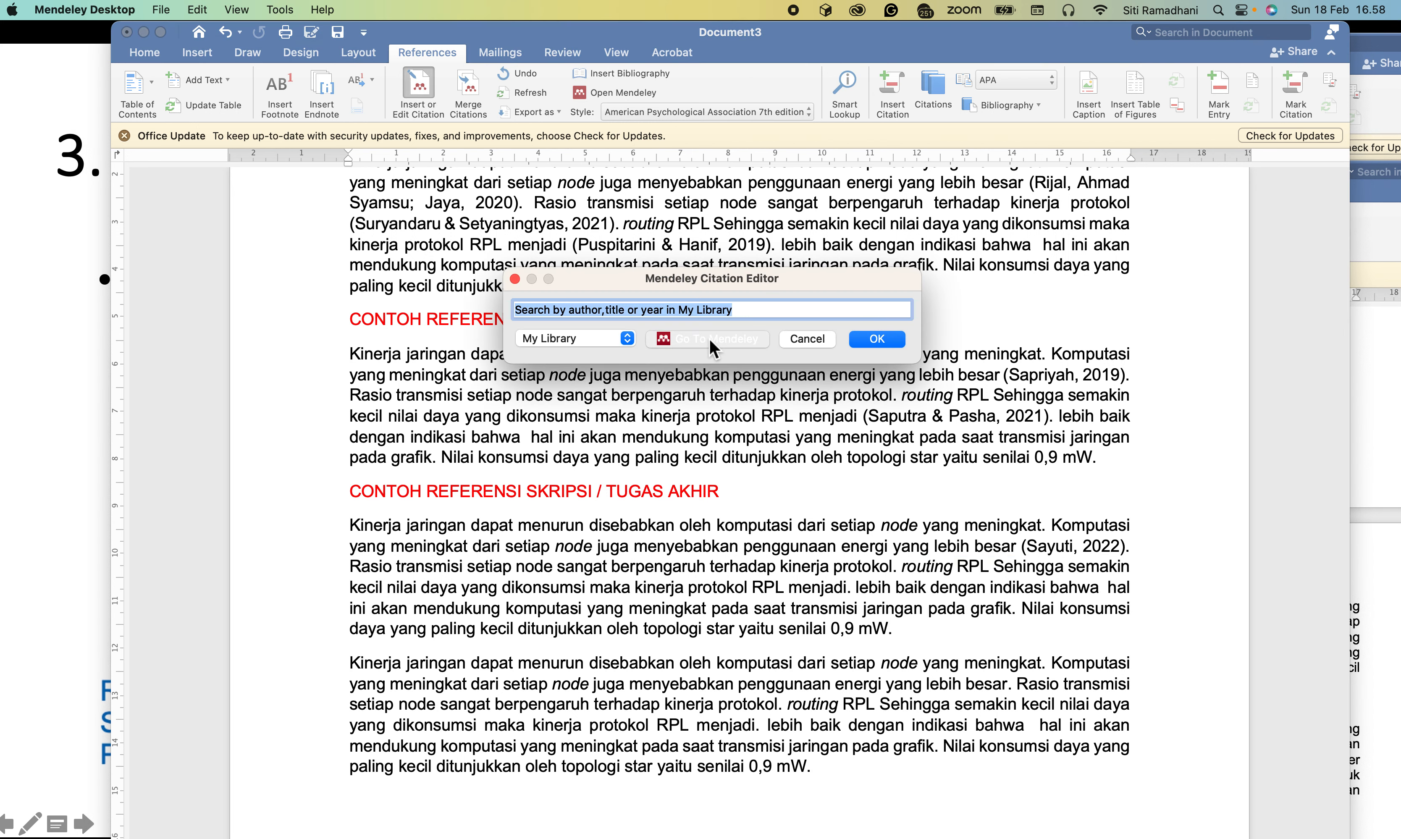
left_click(772, 181)
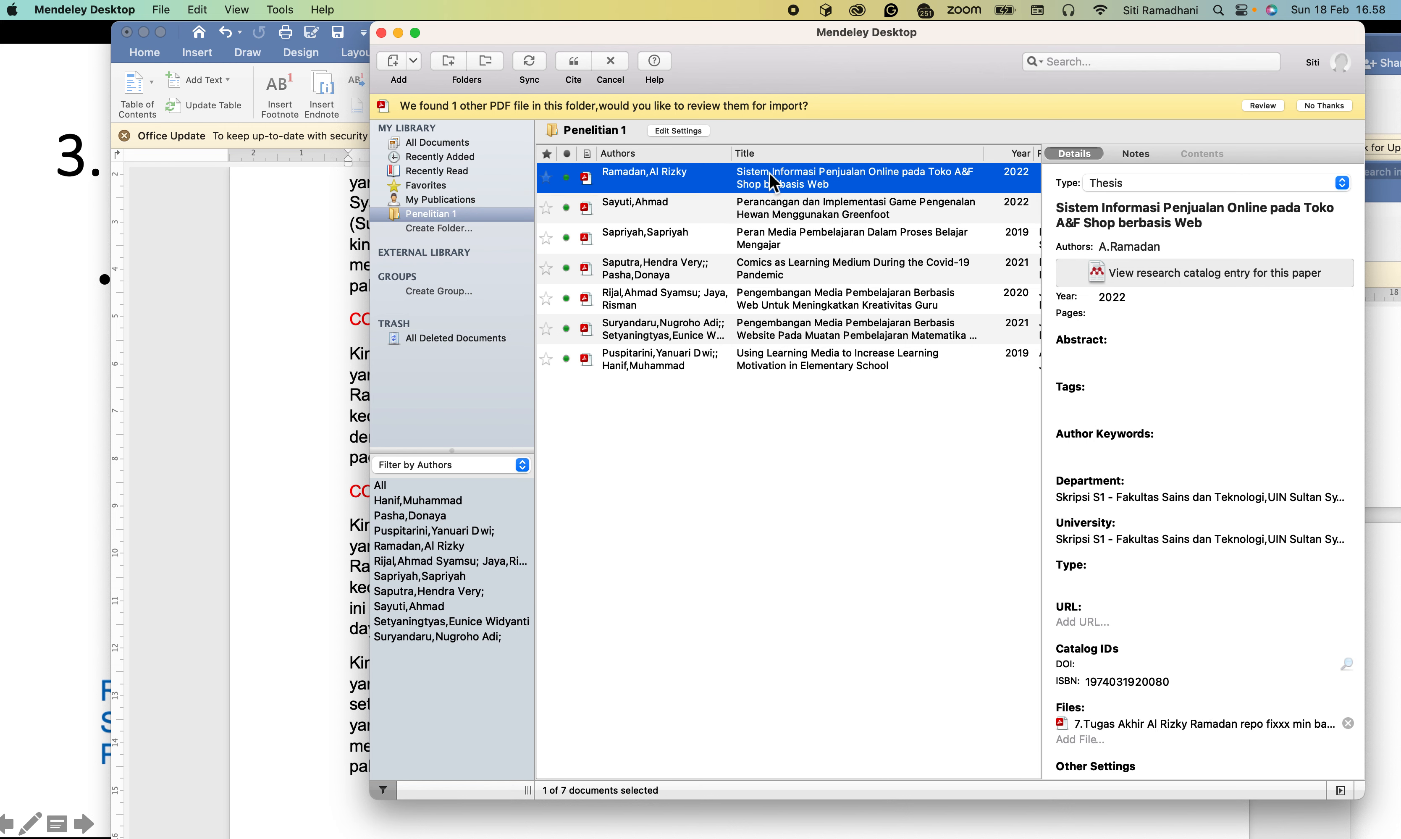
left_click(573, 86)
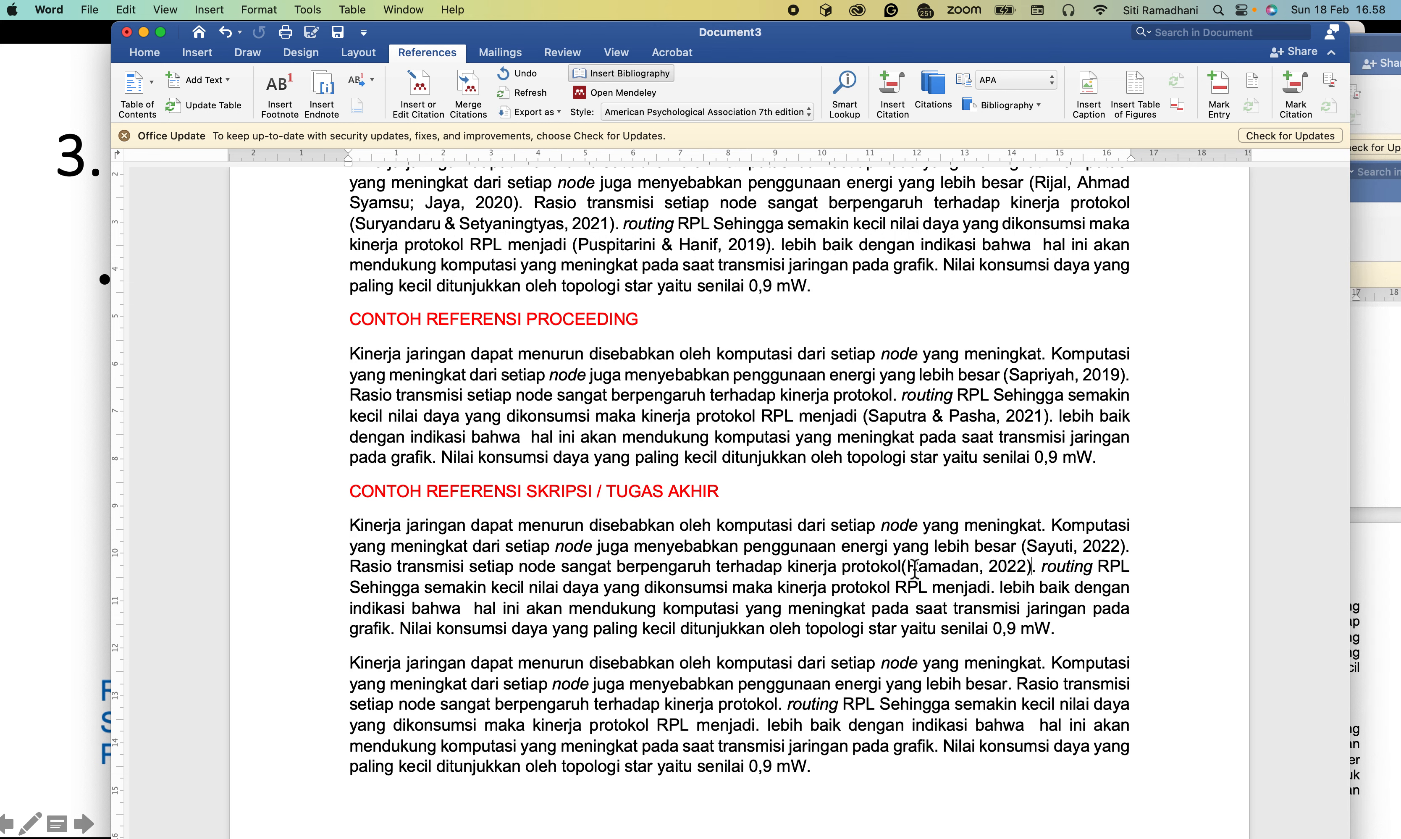
Check the second thesis citation and review the author, year, title, faculty, university and city in its DAFTAR PUSTAKA entry
left_click(902, 570)
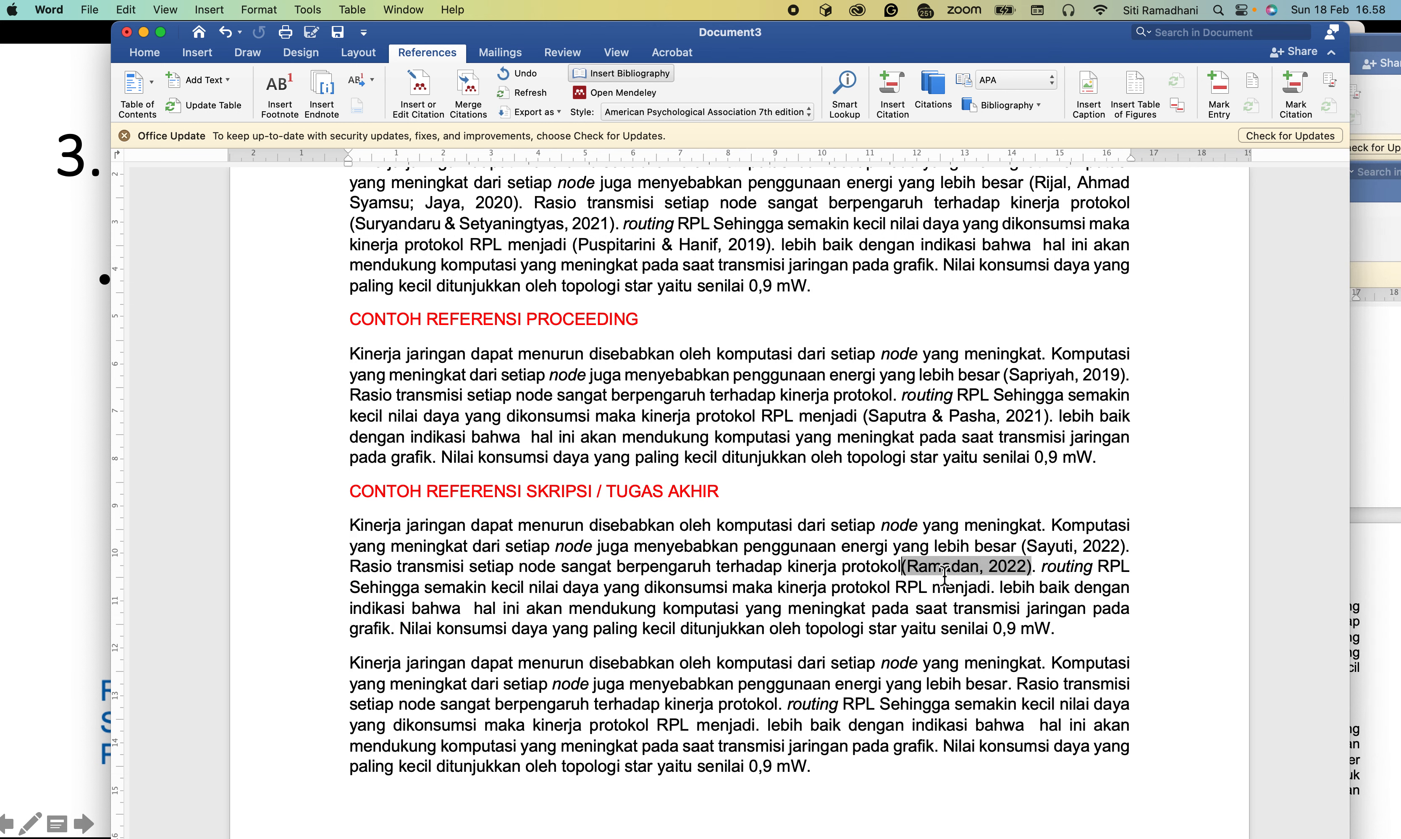
scroll(836, 660, "down", 10)
scroll(835, 680, "down", 15)
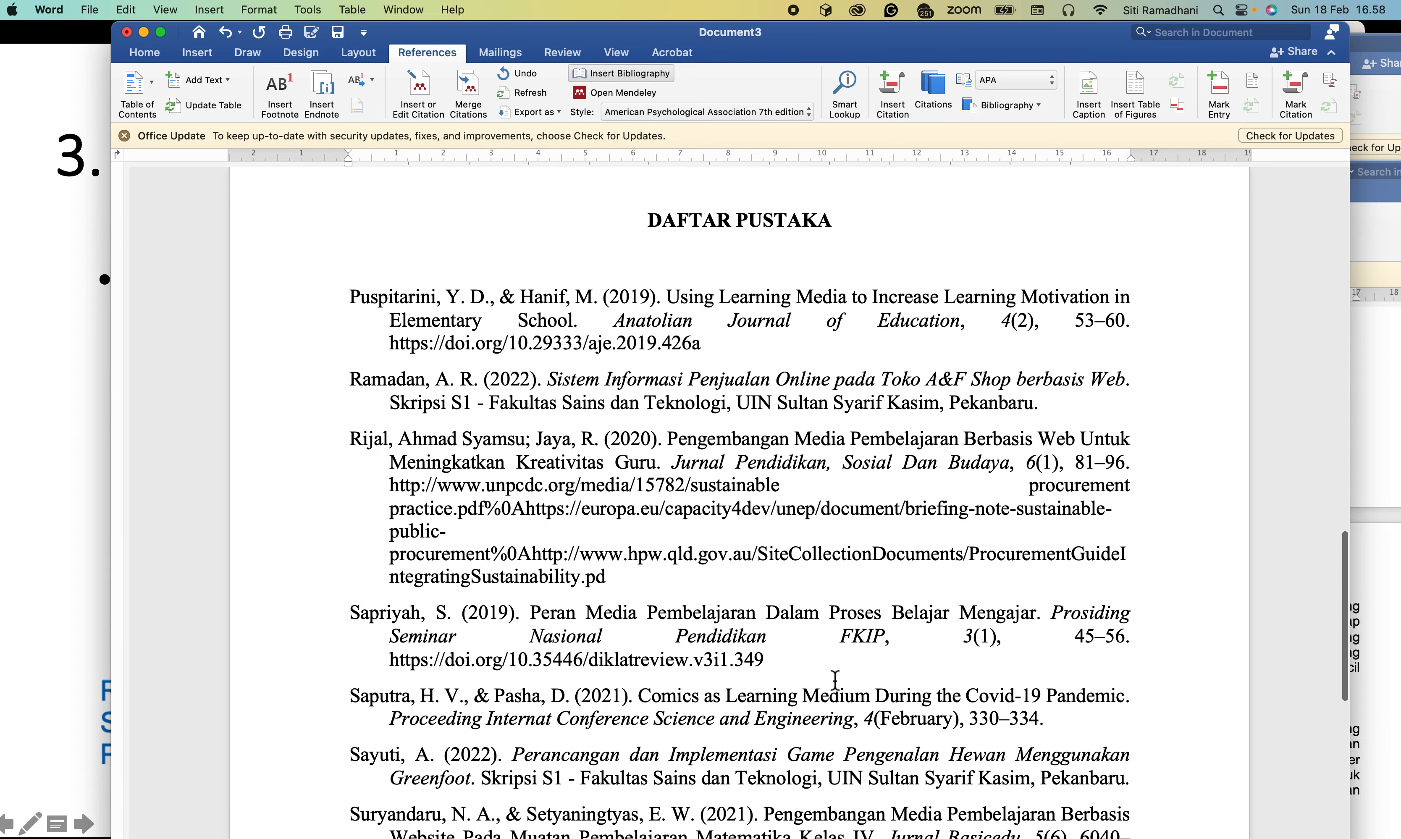
scroll(665, 495, "up", 6)
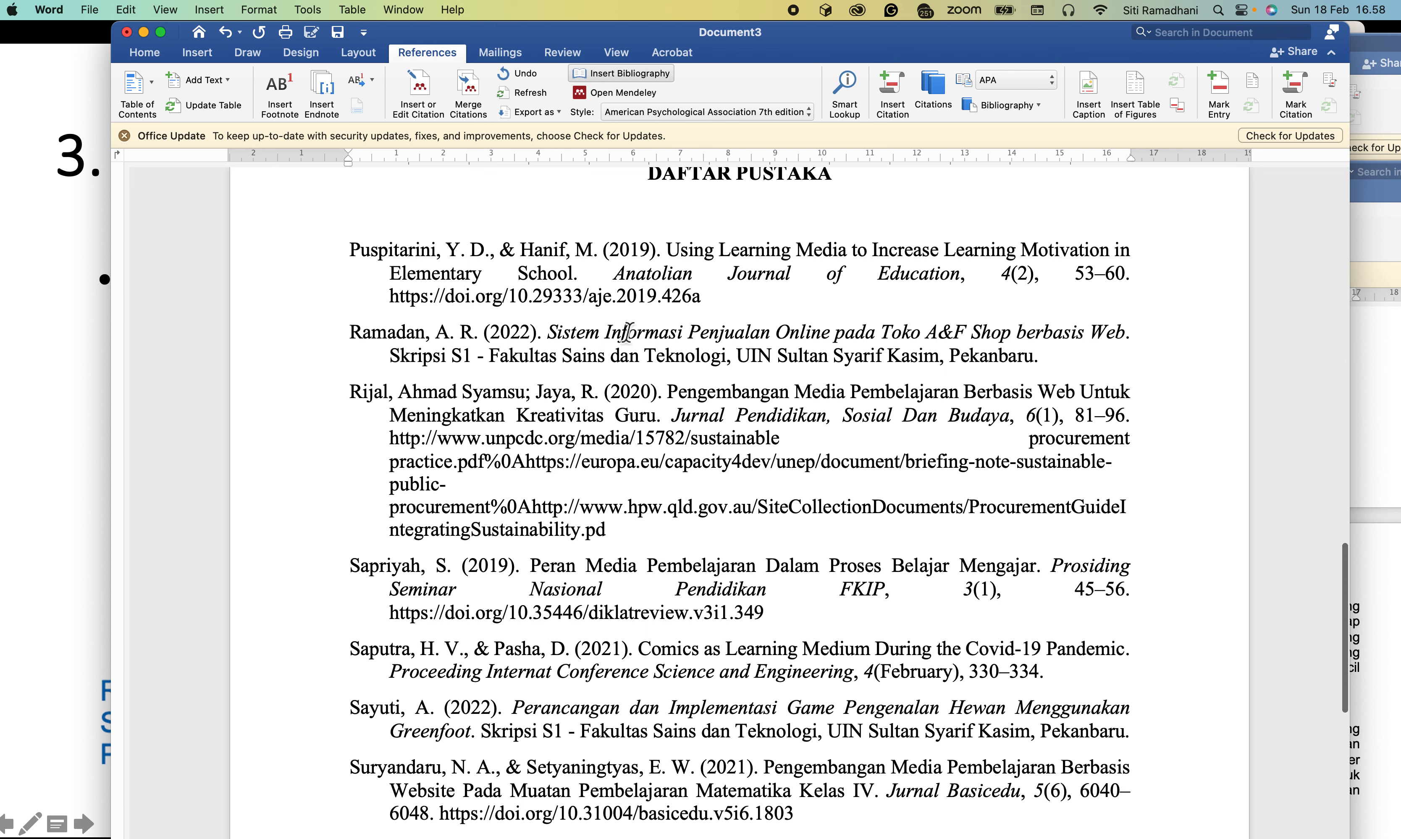
left_click(406, 343)
left_click_drag(550, 336, 717, 336)
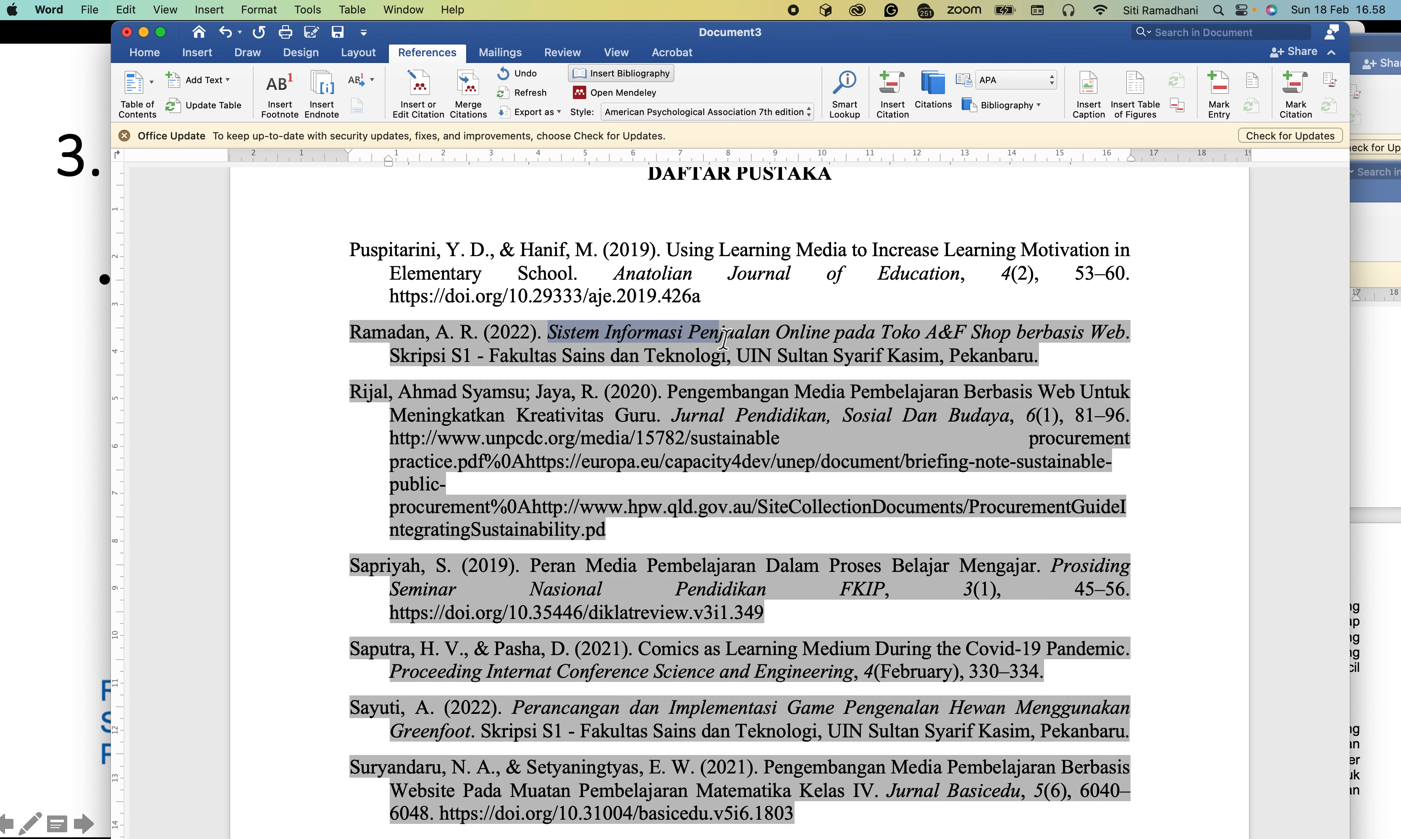
left_click(755, 438)
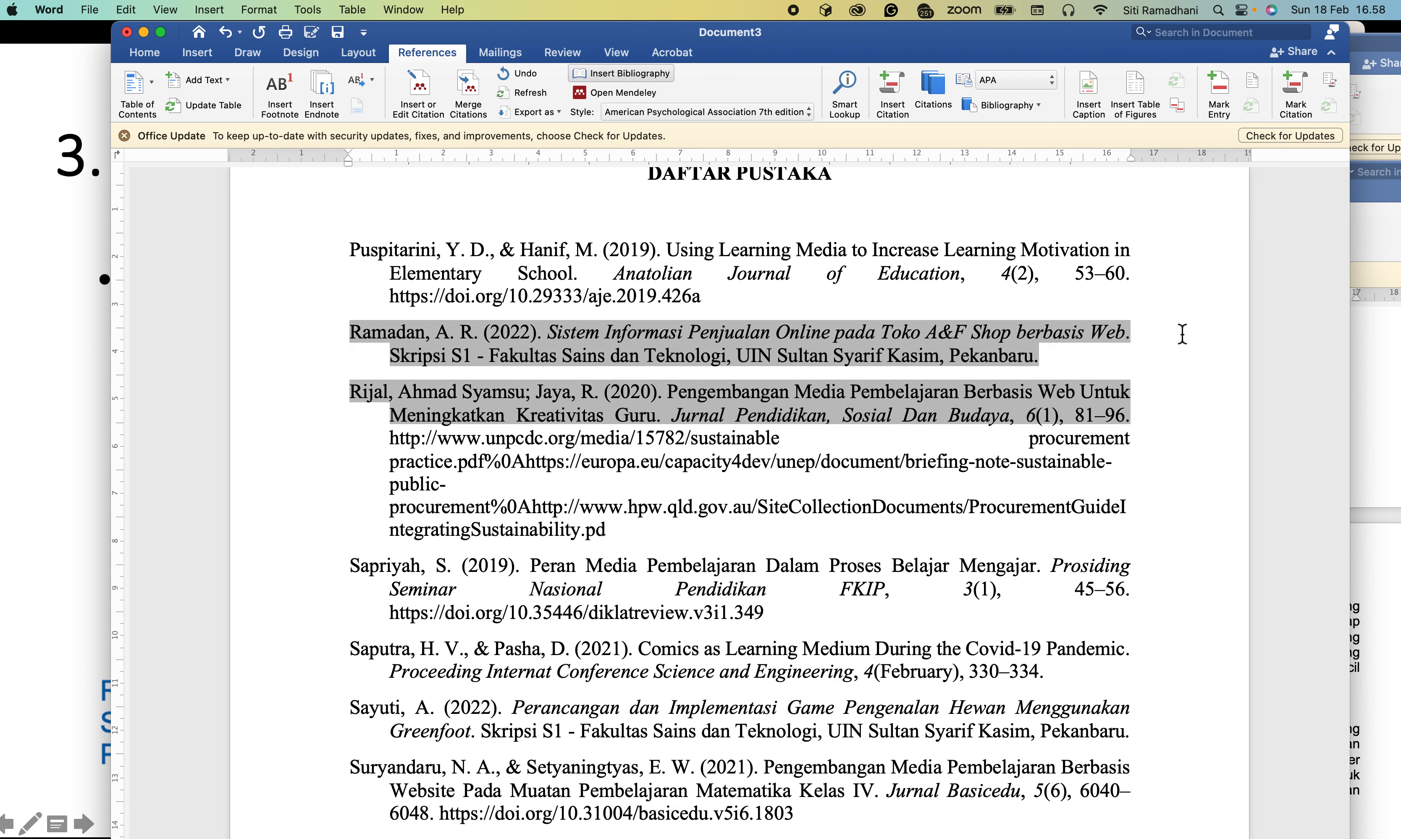
left_click(1207, 356)
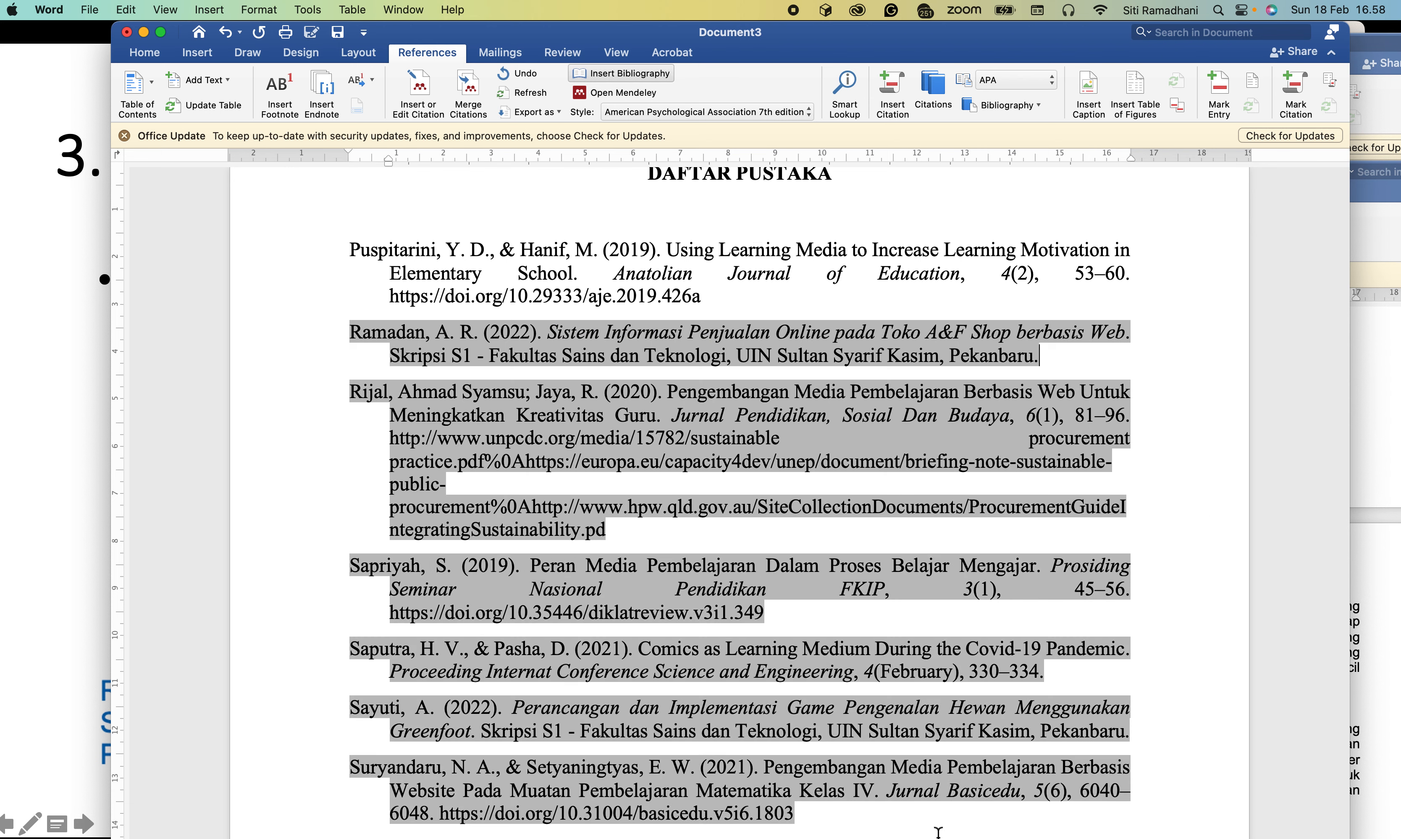
left_click(889, 196)
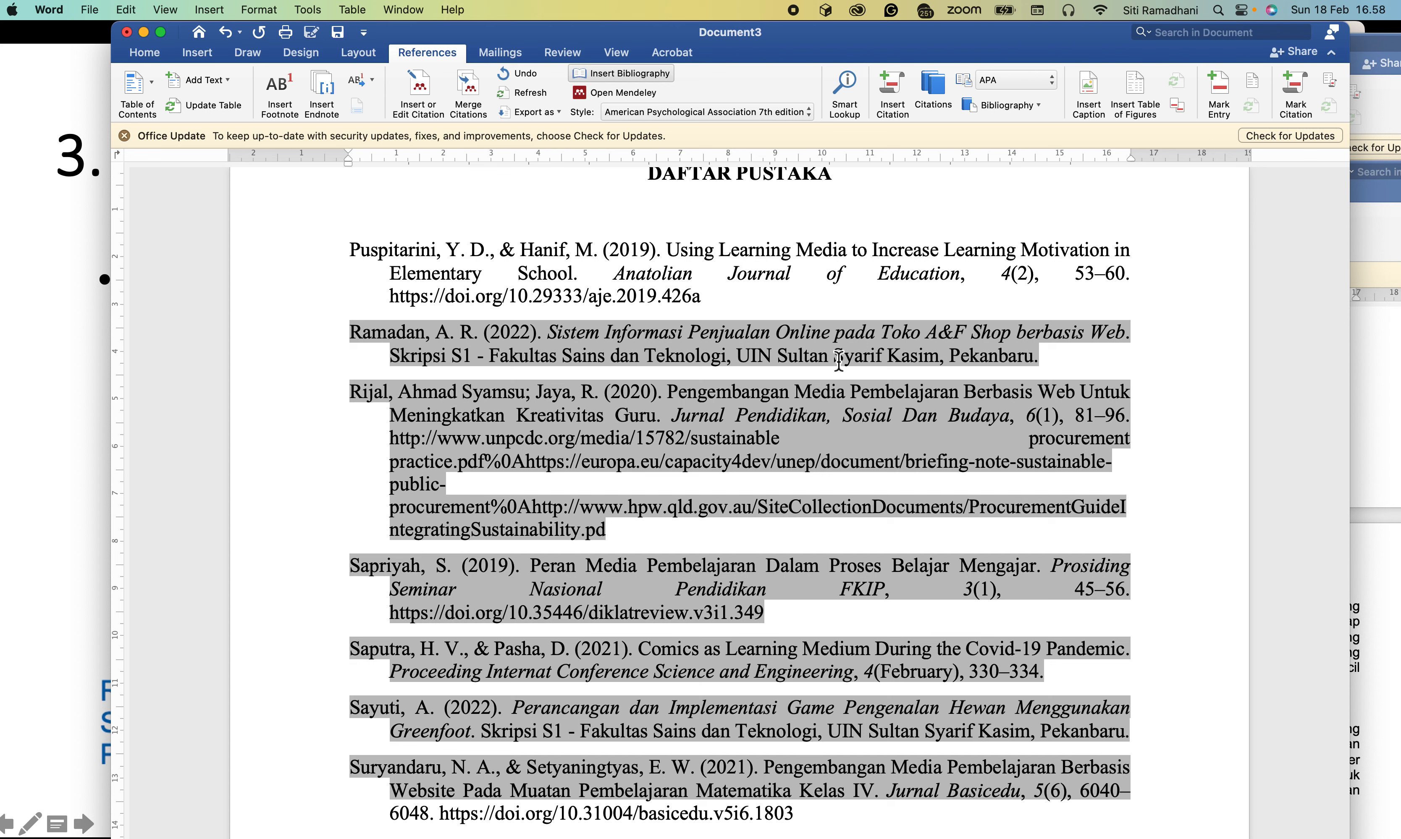
left_click(1059, 357)
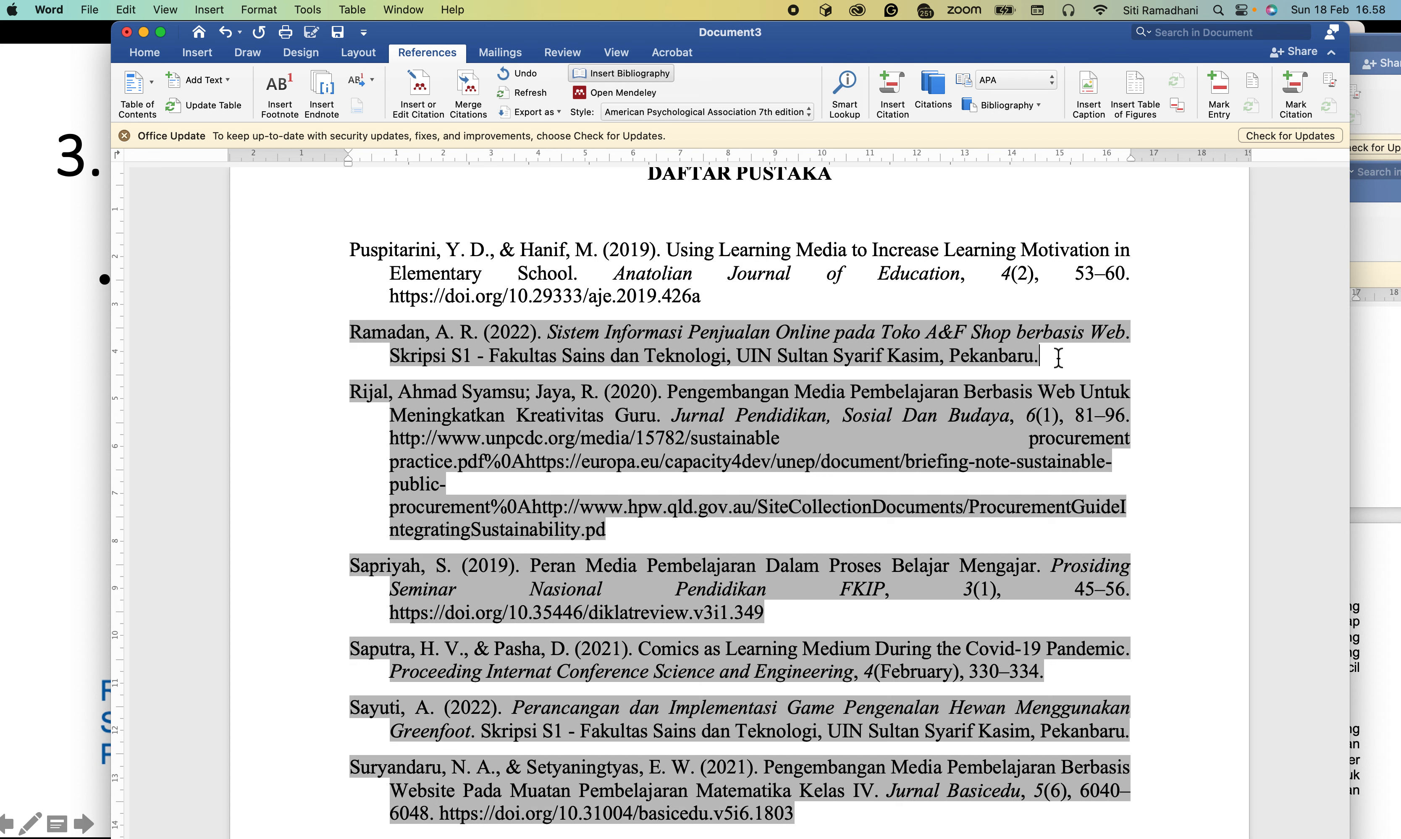
left_click_drag(1056, 358, 342, 324)
Switch to the presentation slideshow and advance from the Tugas akhir rules to the slide about references from Buku
left_click(64, 410)
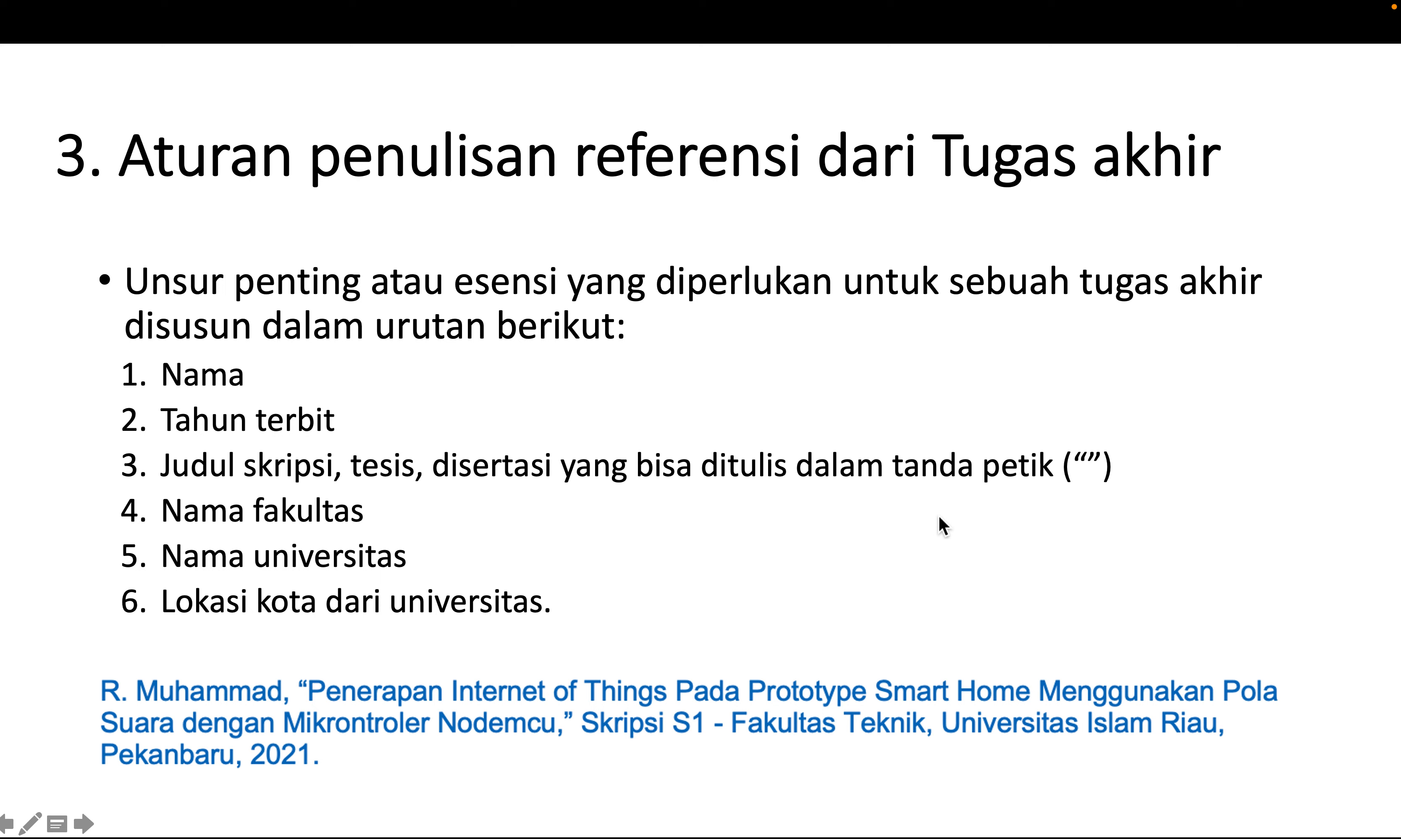
left_click(933, 571)
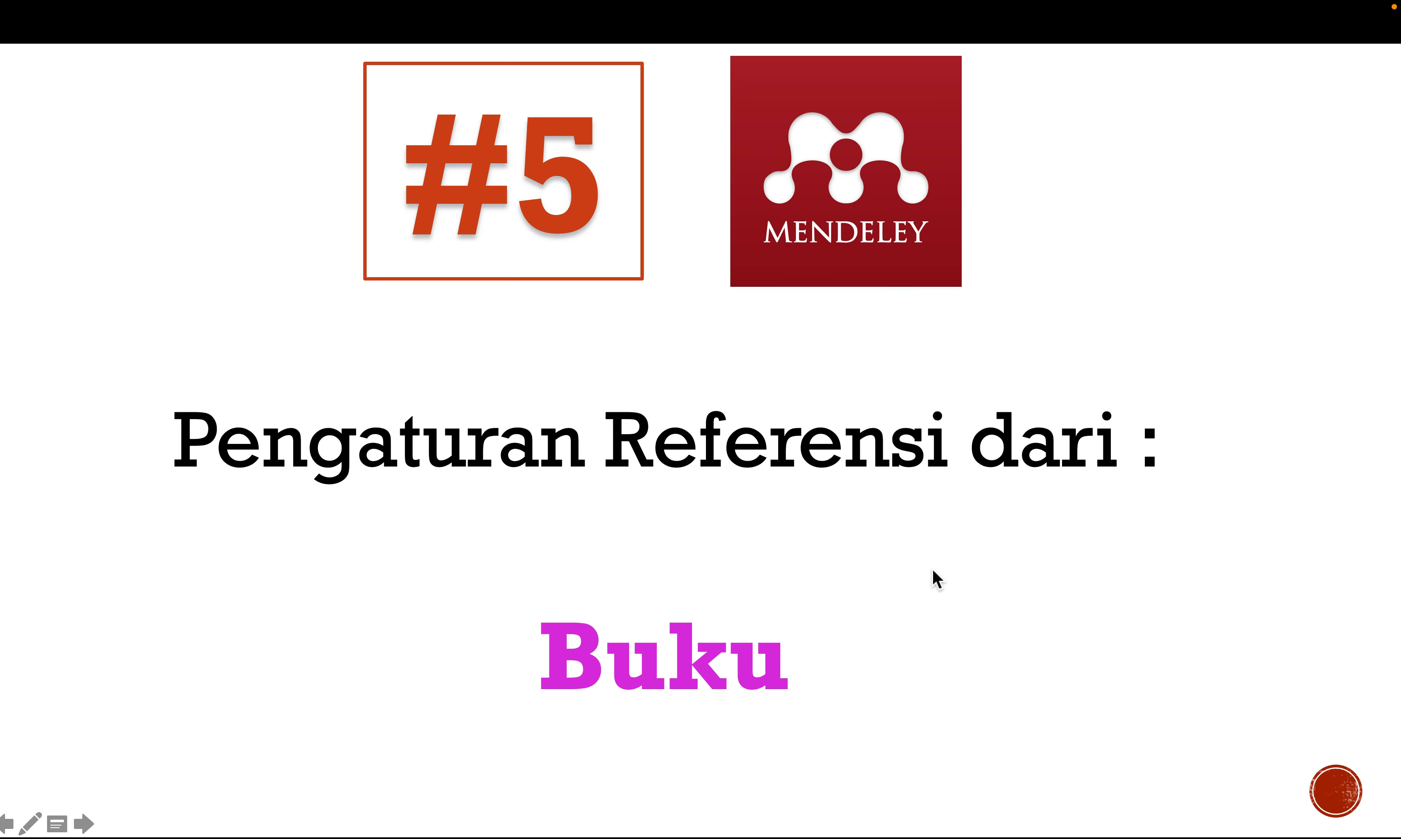